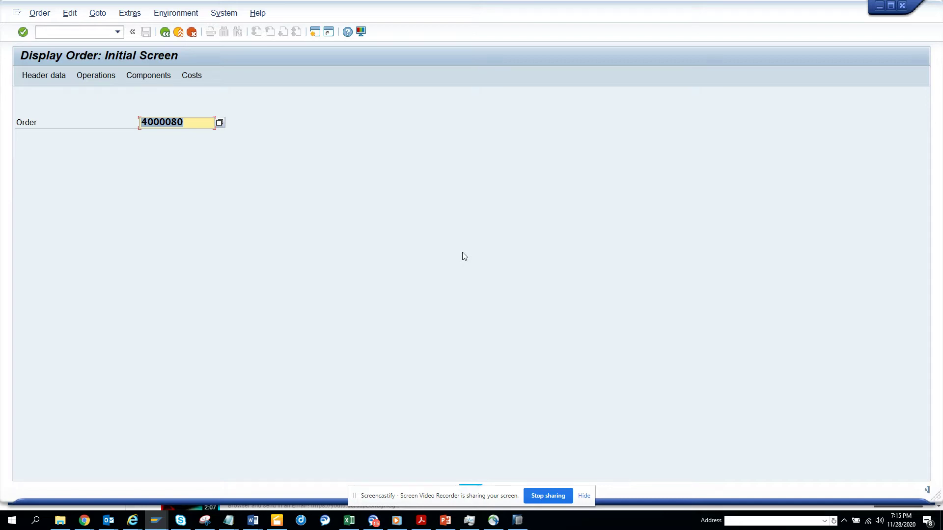
Step: Run /niw3 and display maintenance order 4000080
{"action": "left_click", "coordinate": [83, 32]}
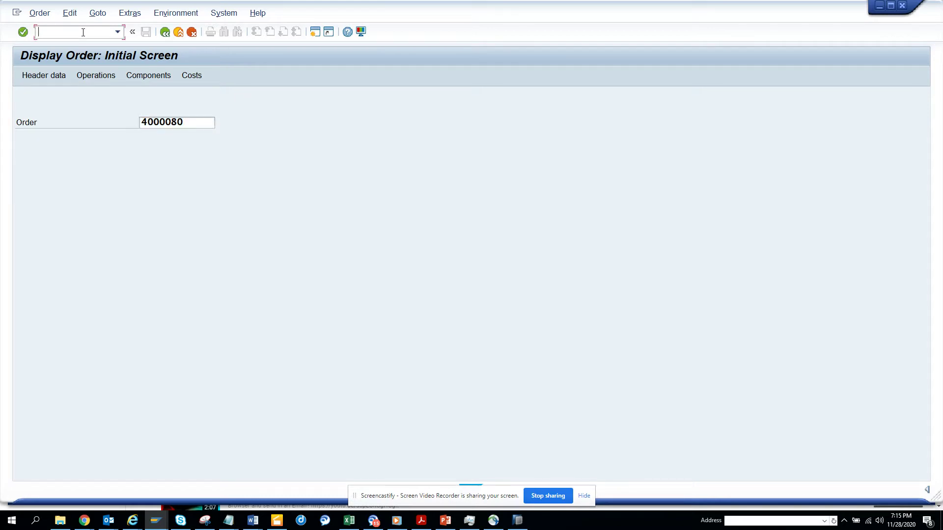
{"action": "type", "text": "/niw3"}
{"action": "key", "text": "Return"}
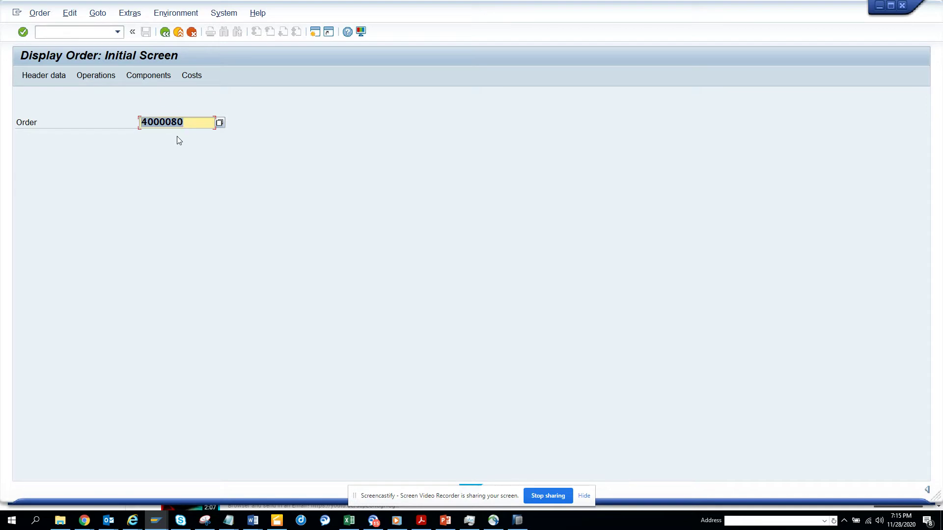
{"action": "key", "text": "Return"}
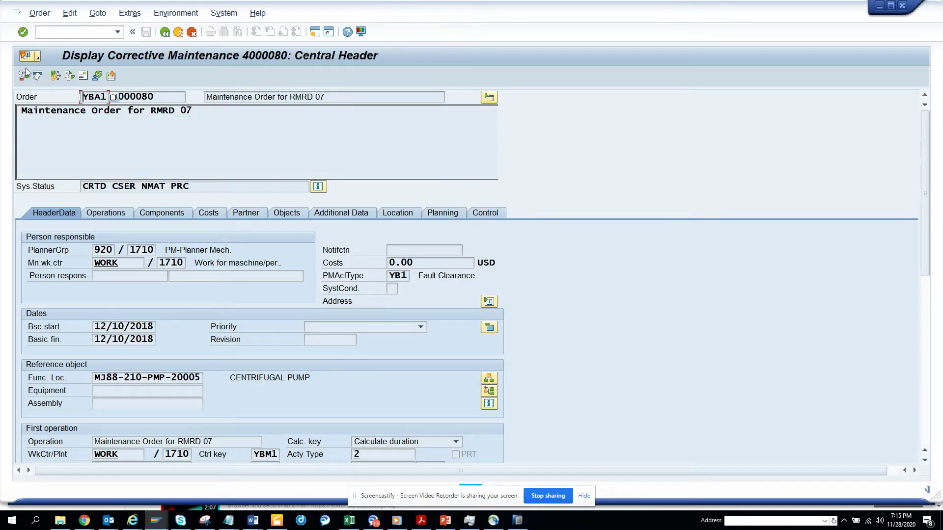
Step: Open the order's archived workflows and select object type BUS2007 for copying
{"action": "left_click", "coordinate": [38, 58]}
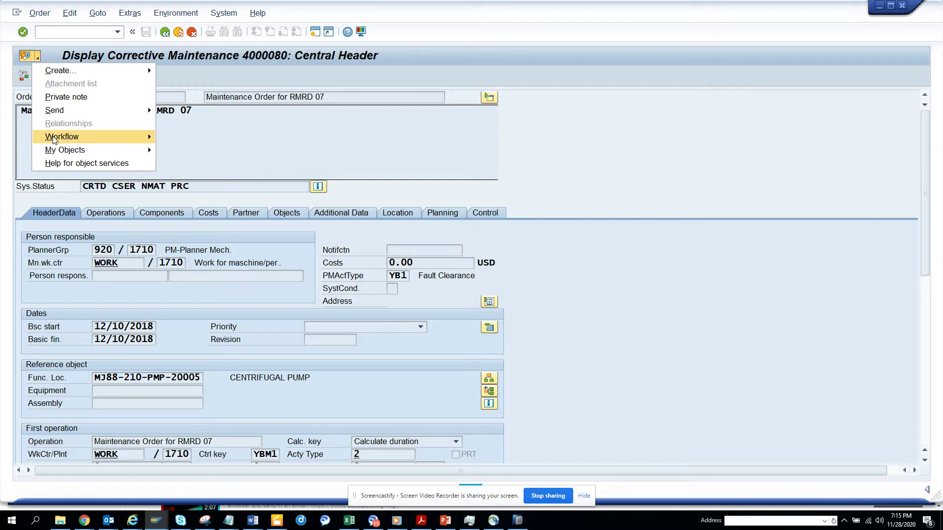
{"action": "mouse_move", "coordinate": [54, 140]}
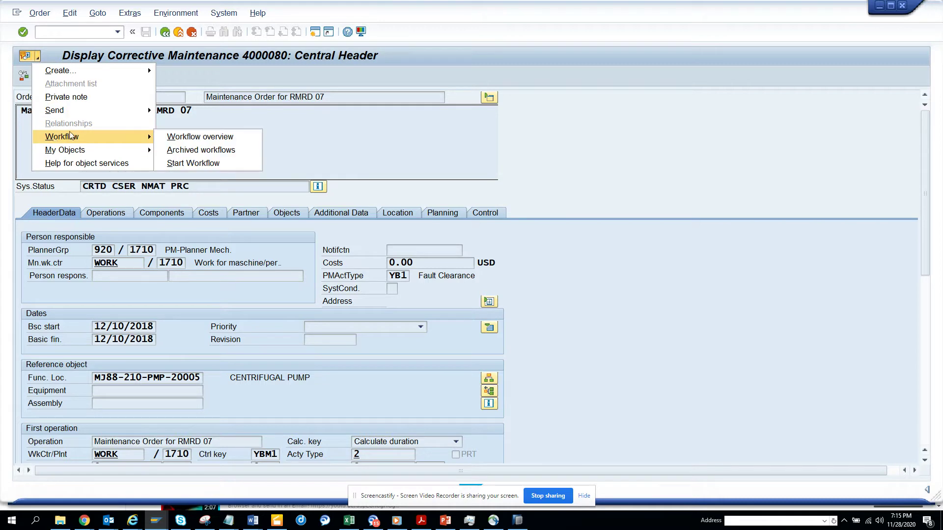
{"action": "left_click", "coordinate": [178, 150]}
{"action": "left_click", "coordinate": [268, 122]}
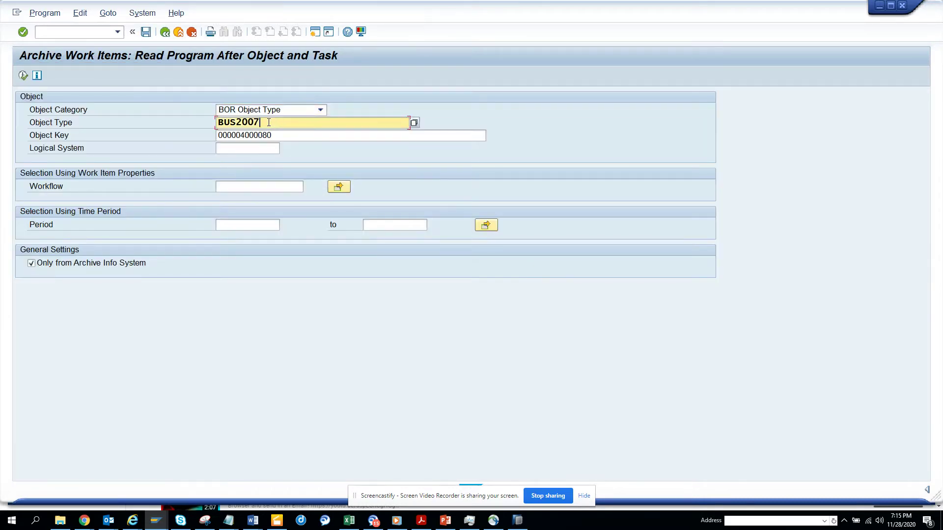
{"action": "left_click_drag", "start_coordinate": [268, 122], "coordinate": [187, 122]}
Step: In a second session, run PFTC and enter task abbreviation zst11wowf
{"action": "left_click", "coordinate": [314, 31]}
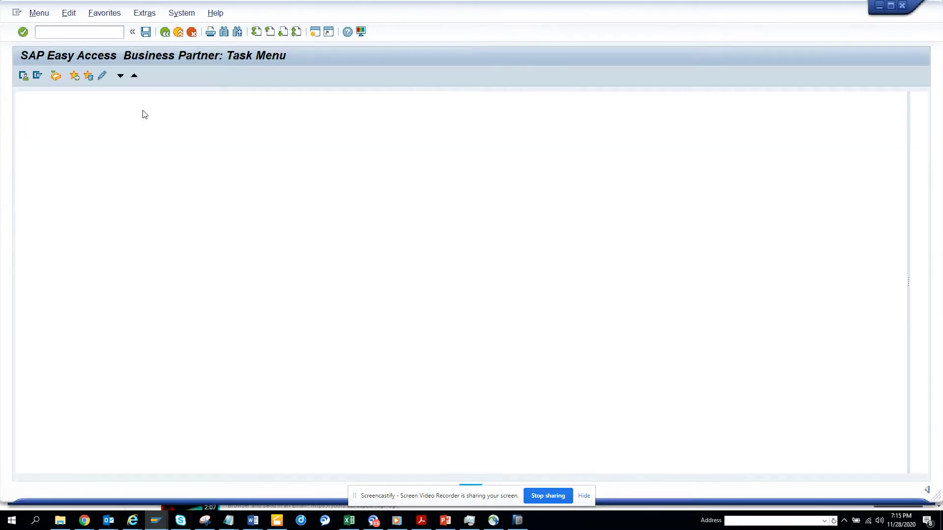
{"action": "type", "text": "pftc"}
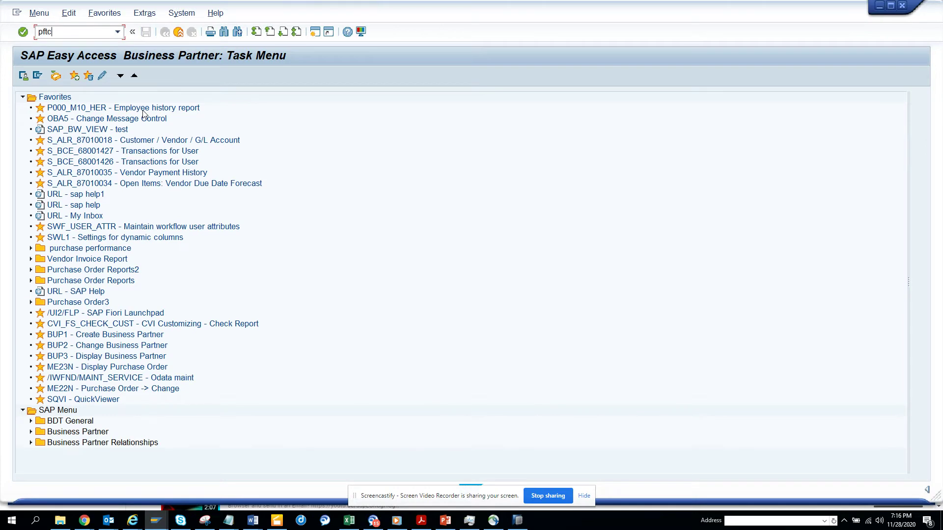
{"action": "key", "text": "Return"}
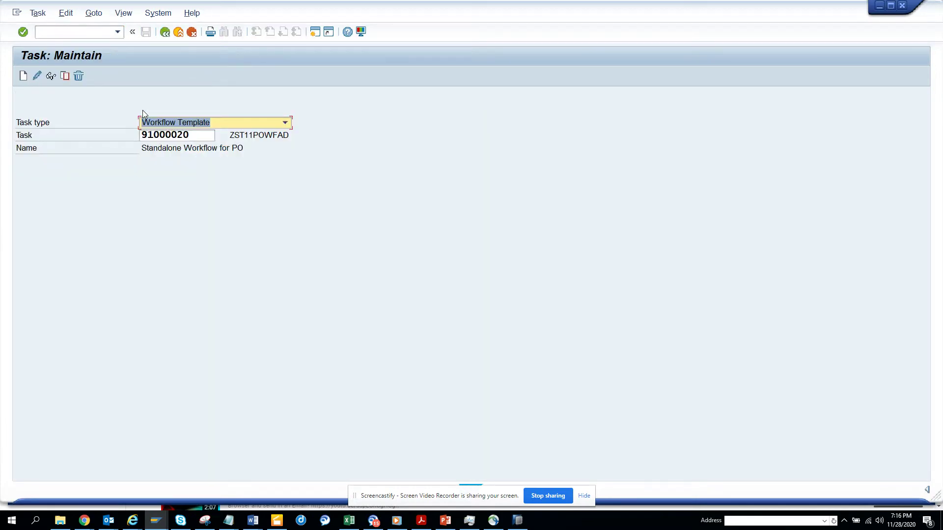
{"action": "key", "text": "Tab"}
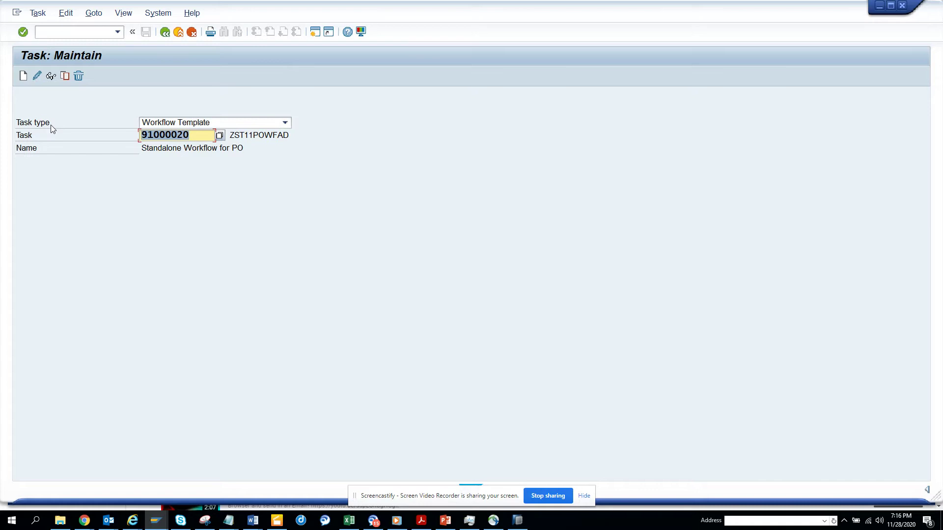
{"action": "type", "text": "zst11"}
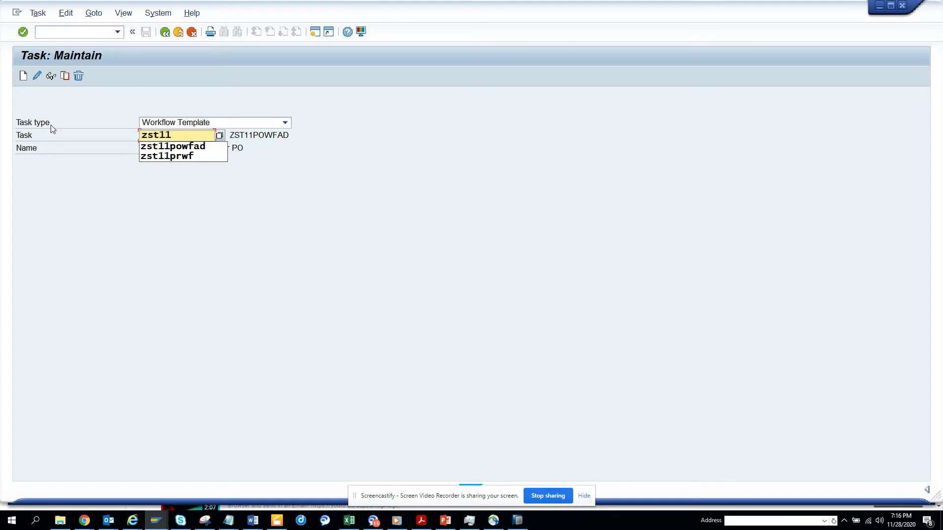
{"action": "type", "text": "wowf"}
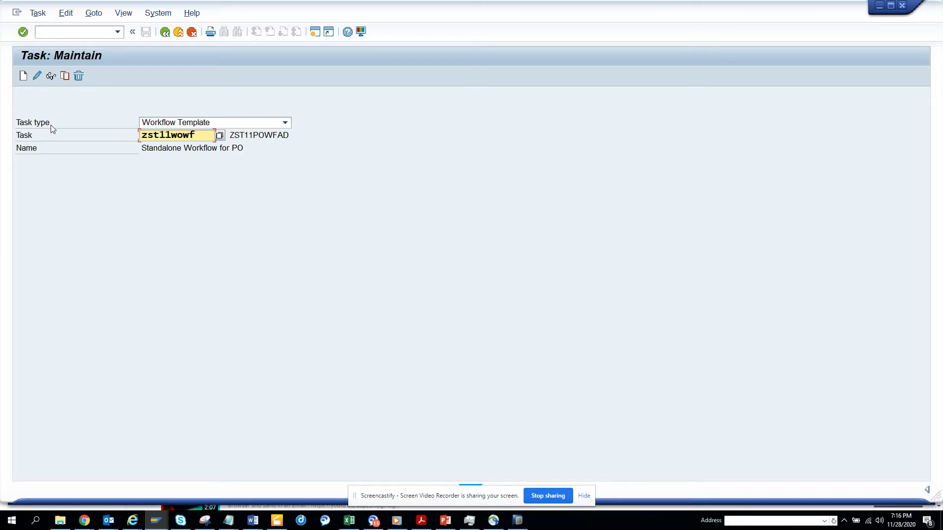
Step: Create template ZST11WOWF with name and work item text 'Workorder Workflow Notification'
{"action": "left_click", "coordinate": [22, 75]}
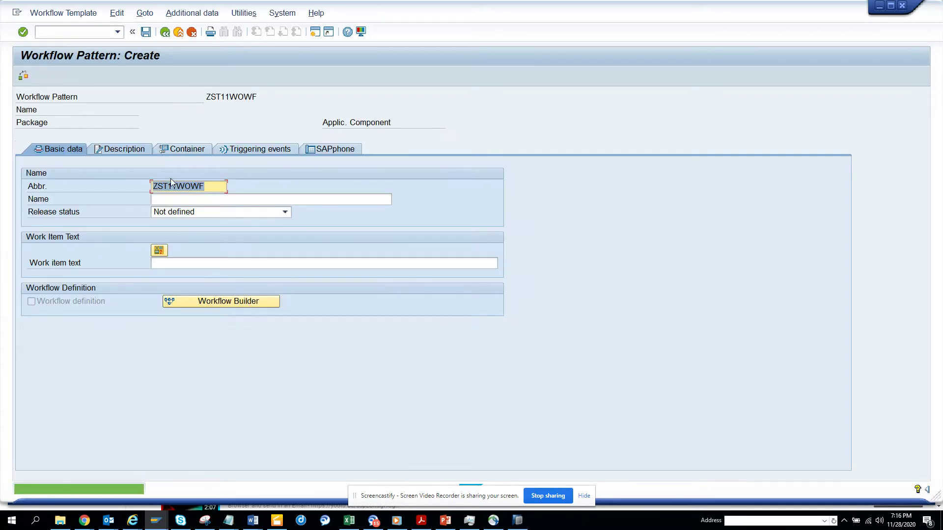
{"action": "left_click", "coordinate": [192, 202]}
{"action": "type", "text": "W"}
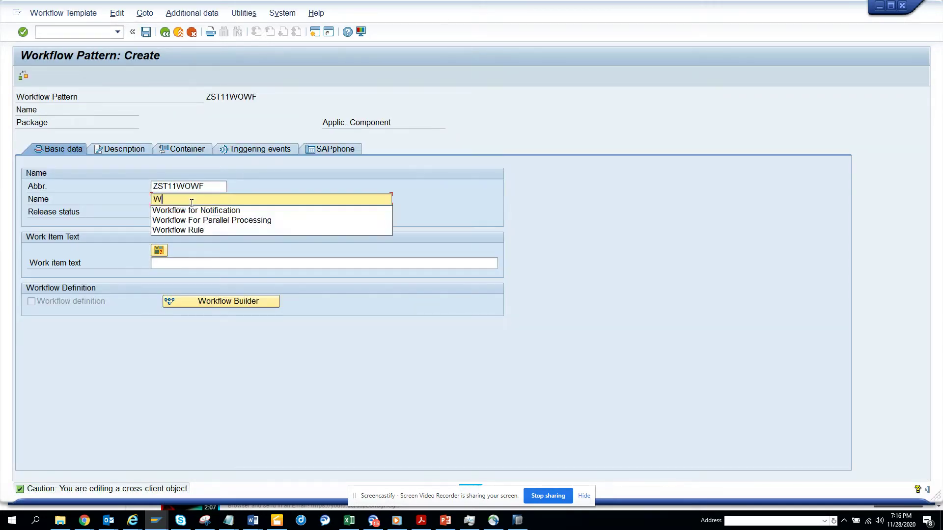
{"action": "type", "text": "orkorder W"}
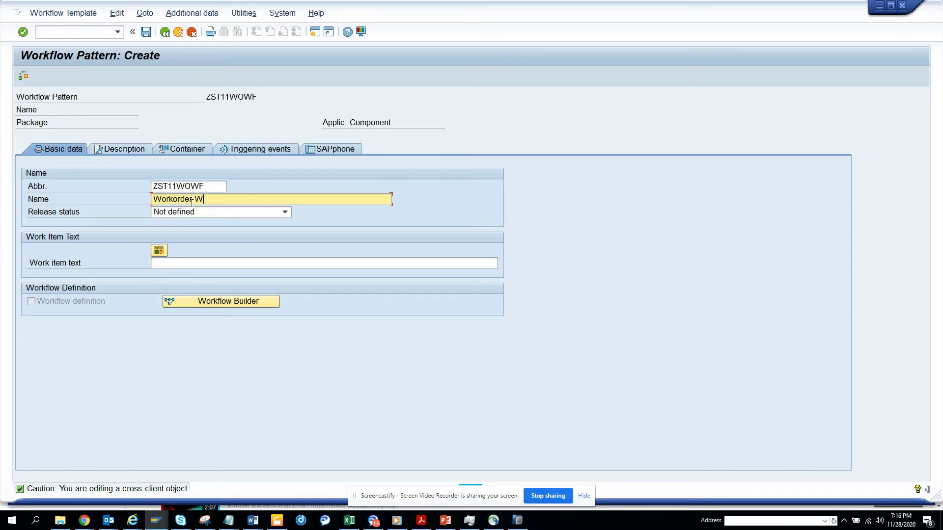
{"action": "type", "text": "orkflow Notification"}
{"action": "left_click_drag", "start_coordinate": [296, 199], "coordinate": [2, 227]}
{"action": "key", "text": "ctrl+c"}
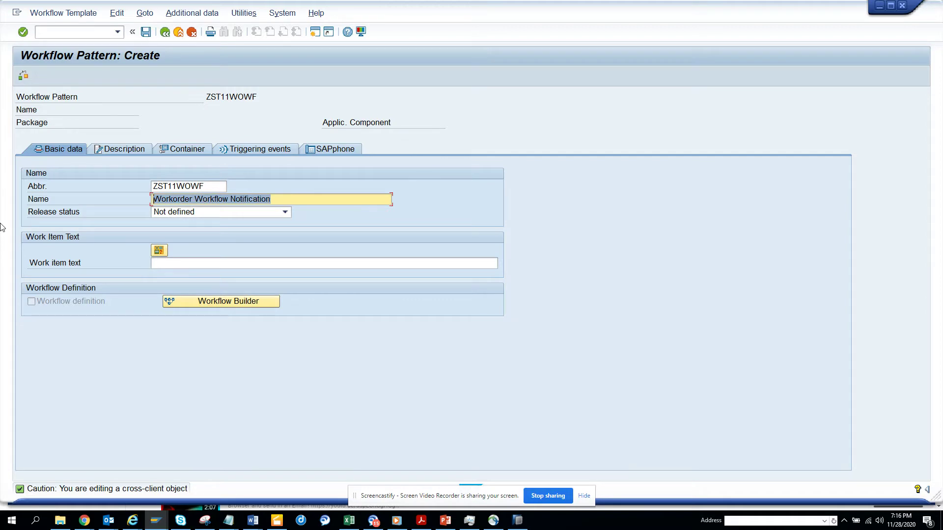
{"action": "left_click", "coordinate": [175, 264]}
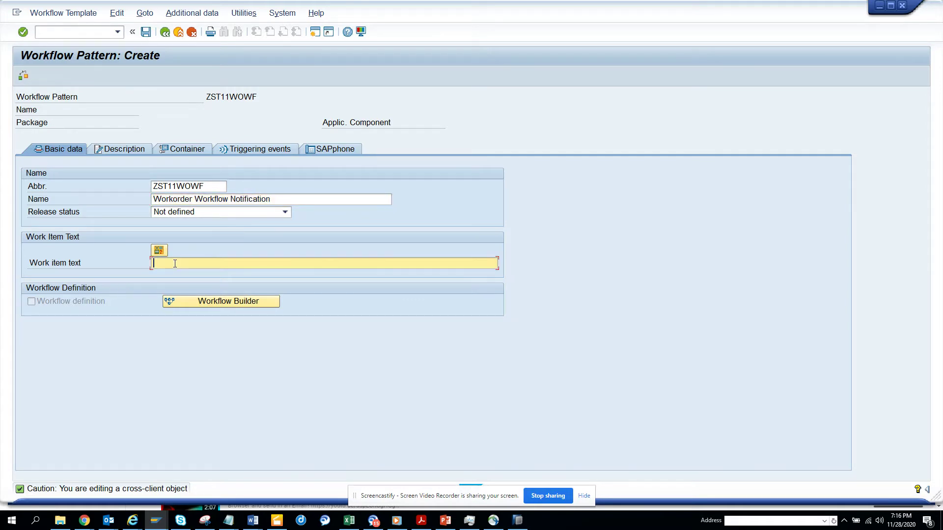
{"action": "key", "text": "ctrl+v"}
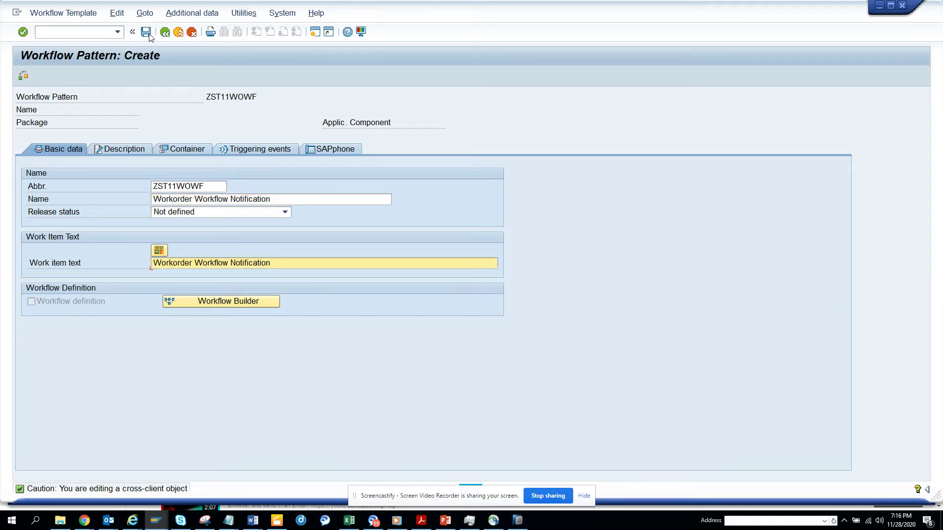
Step: Save the template as a local object and select its new number 91000021
{"action": "left_click", "coordinate": [146, 32]}
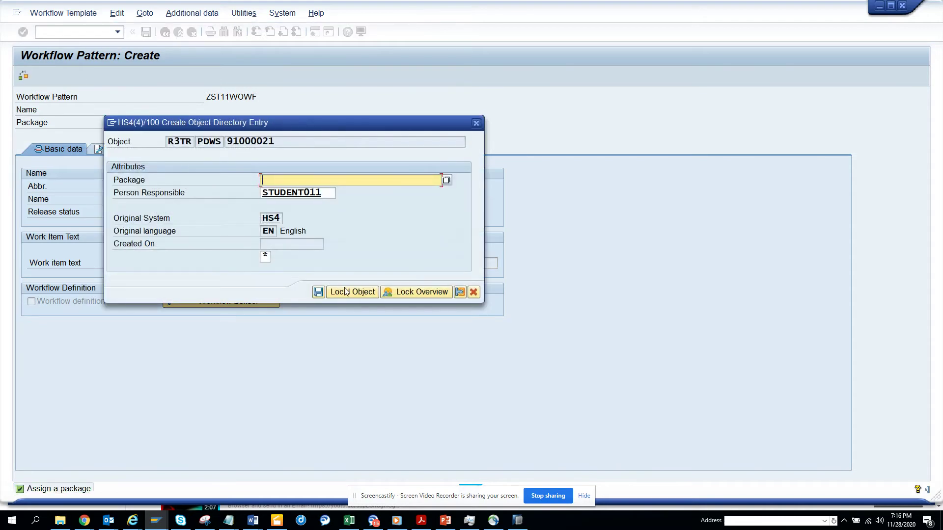
{"action": "left_click", "coordinate": [346, 292]}
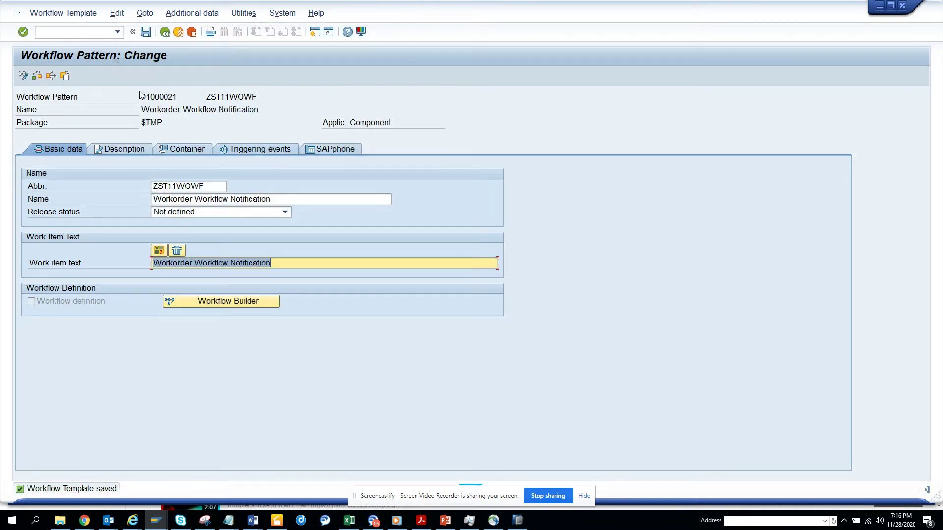
{"action": "left_click_drag", "start_coordinate": [141, 96], "coordinate": [178, 97]}
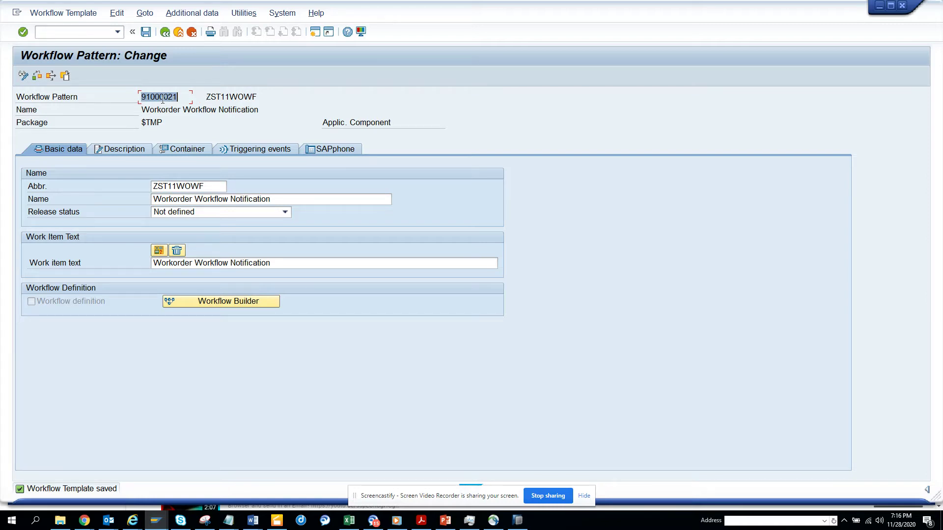
{"action": "left_click", "coordinate": [162, 100]}
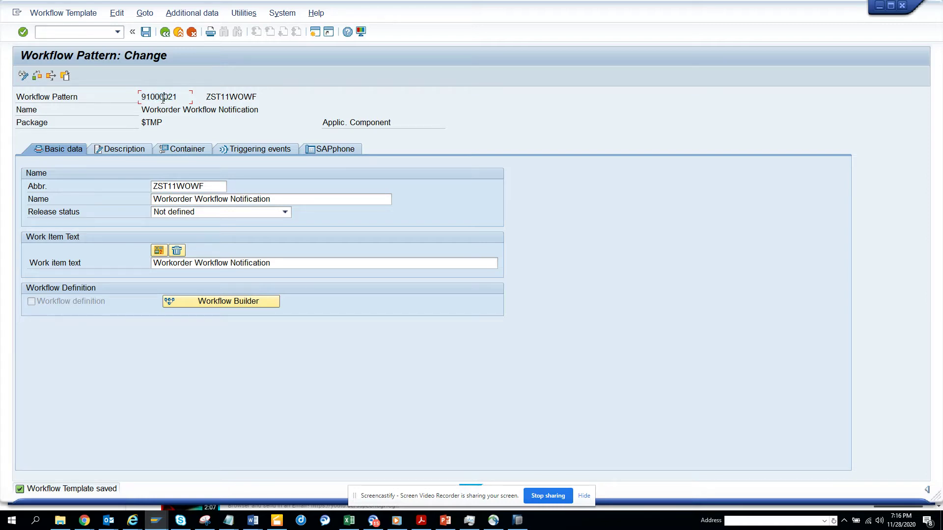
Step: On the Container tab, create an element with Element, Name and Short Descript. 'Workorder'
{"action": "left_click", "coordinate": [173, 150]}
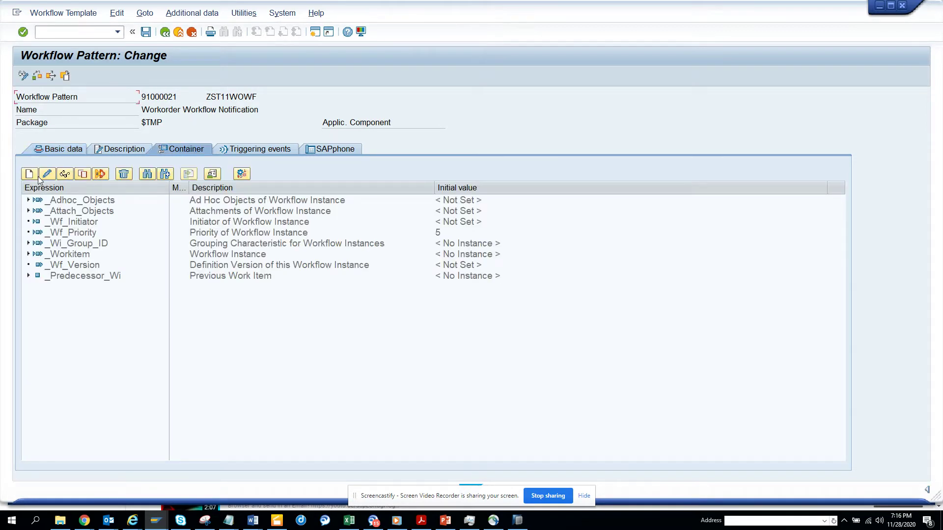
{"action": "left_click", "coordinate": [29, 174]}
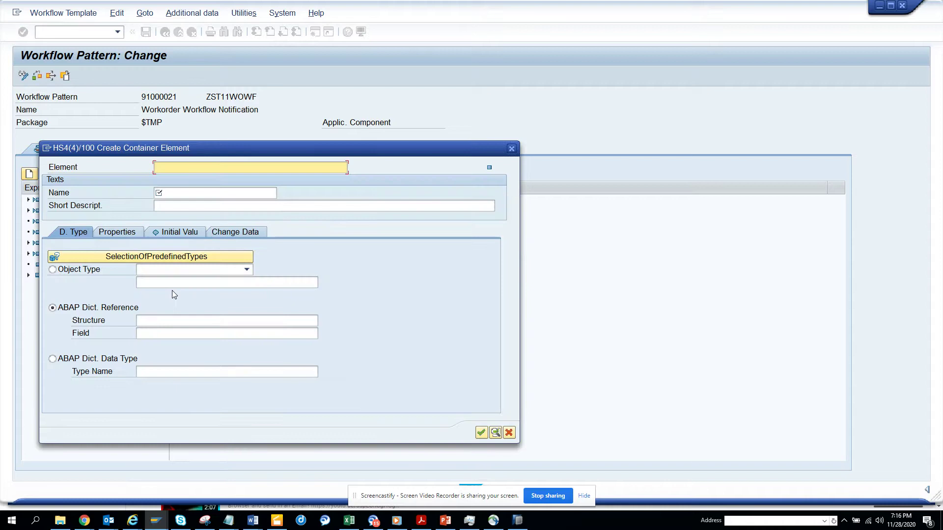
{"action": "type", "text": "Workorder"}
{"action": "double_click", "coordinate": [183, 169]}
{"action": "key", "text": "ctrl+c"}
{"action": "key", "text": "Tab"}
{"action": "key", "text": "ctrl+v"}
{"action": "key", "text": "Tab"}
{"action": "key", "text": "ctrl+v"}
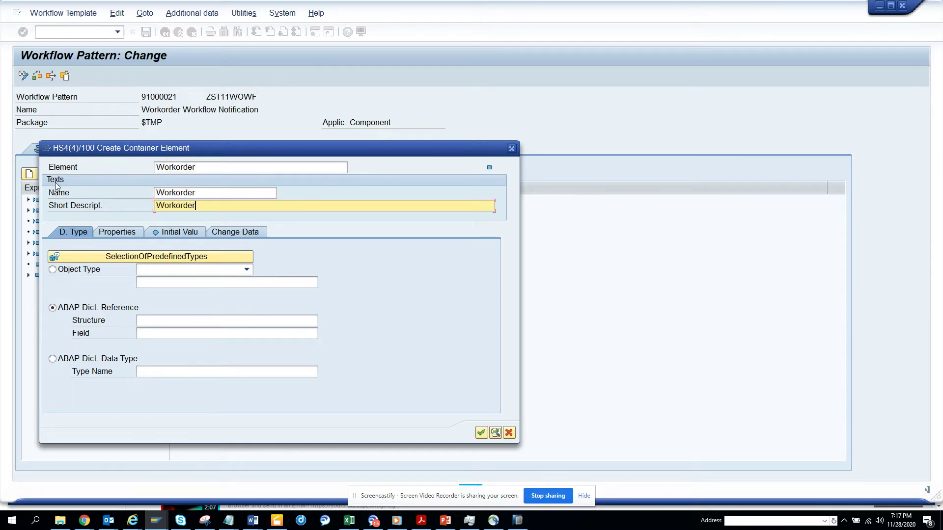
Step: Define the Workorder element as BOR Object Type BUS2007, copied from the archived workflows window
{"action": "left_click", "coordinate": [60, 271]}
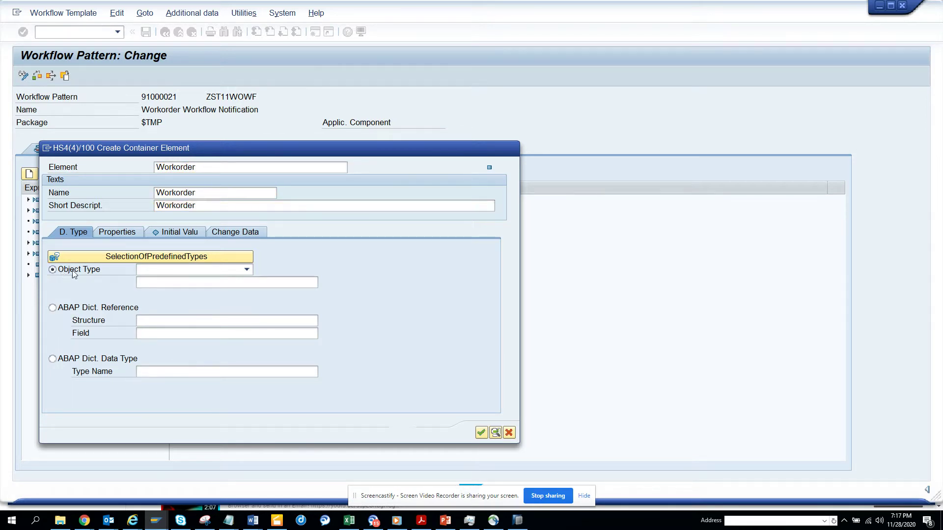
{"action": "left_click", "coordinate": [247, 270]}
{"action": "left_click", "coordinate": [225, 289]}
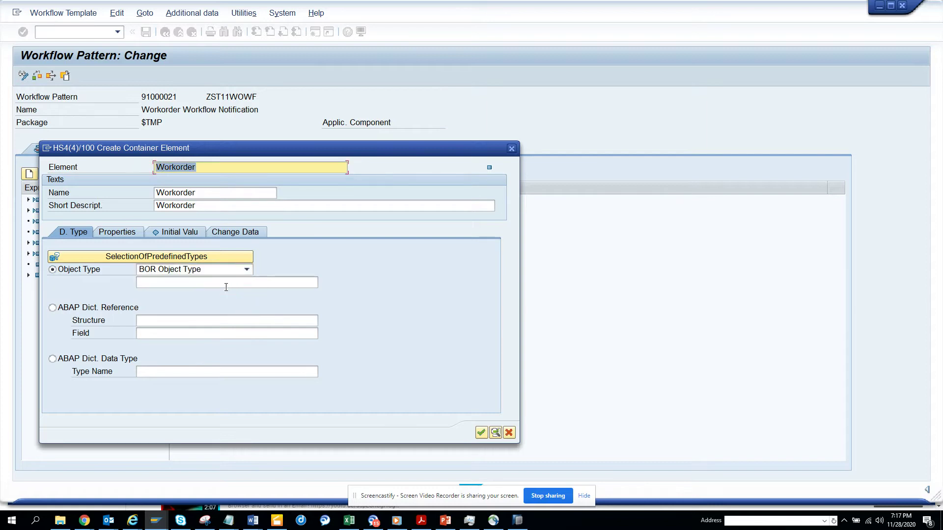
{"action": "key", "text": "alt+Tab"}
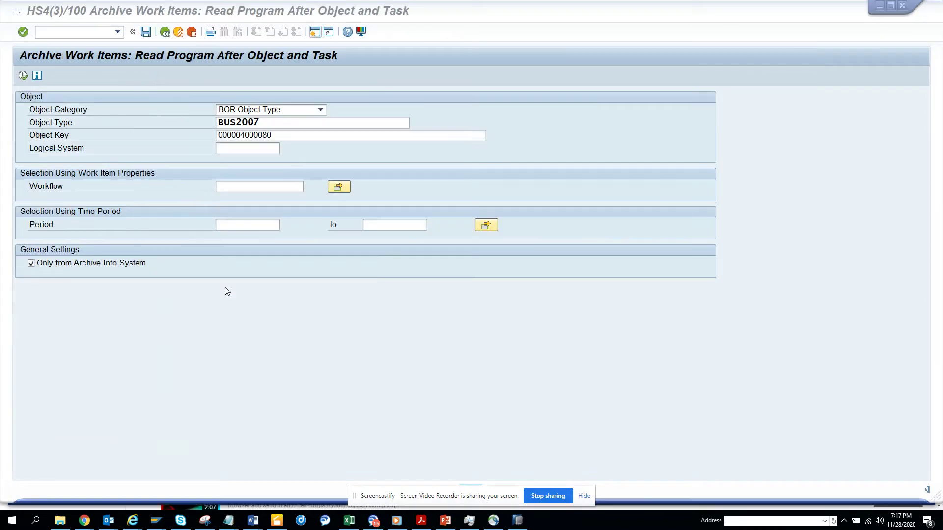
{"action": "left_click", "coordinate": [273, 122]}
{"action": "left_click_drag", "start_coordinate": [273, 120], "coordinate": [30, 133]}
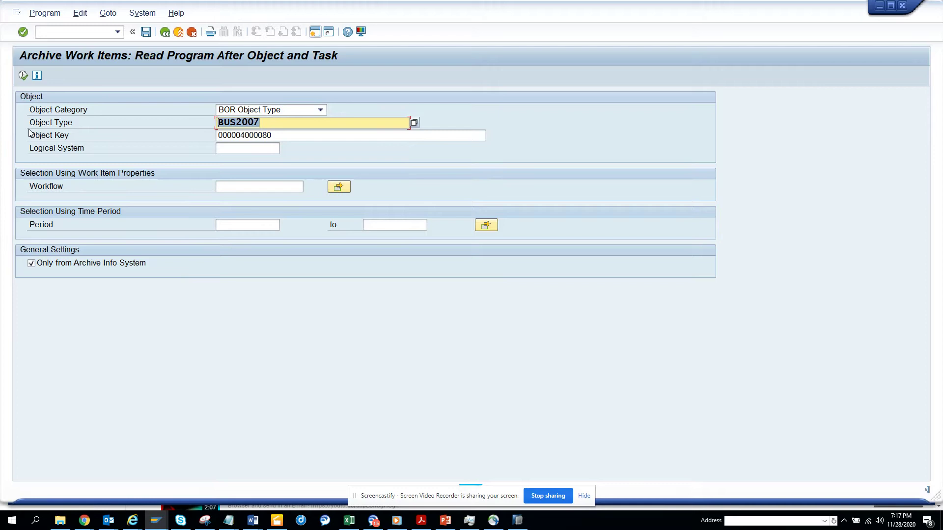
{"action": "key", "text": "alt+Tab"}
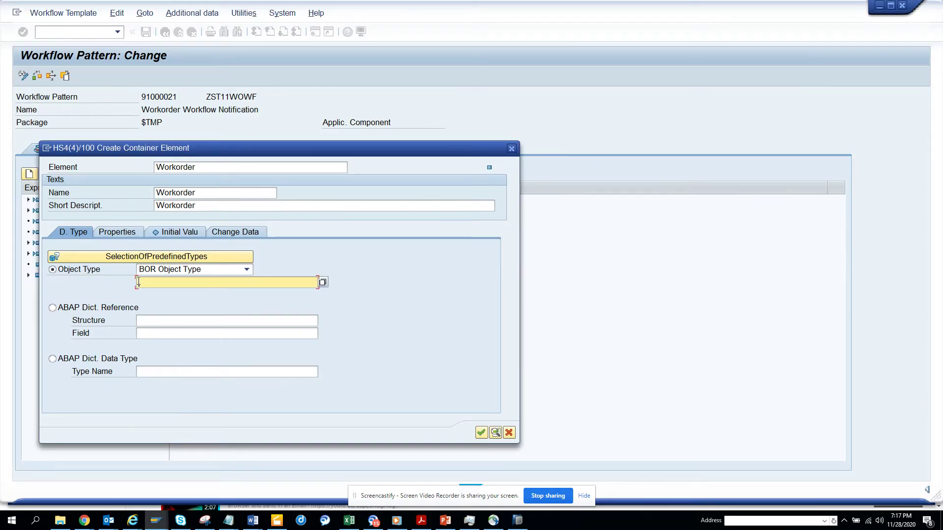
{"action": "key", "text": "ctrl+v"}
Step: Flag the Workorder element as import and export and confirm it
{"action": "left_click", "coordinate": [134, 233]}
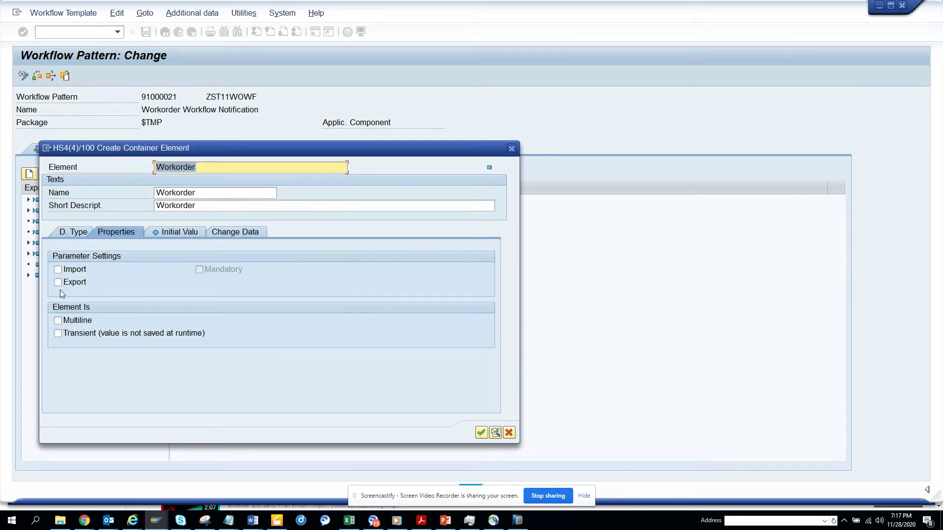
{"action": "left_click", "coordinate": [58, 269]}
{"action": "left_click", "coordinate": [58, 282]}
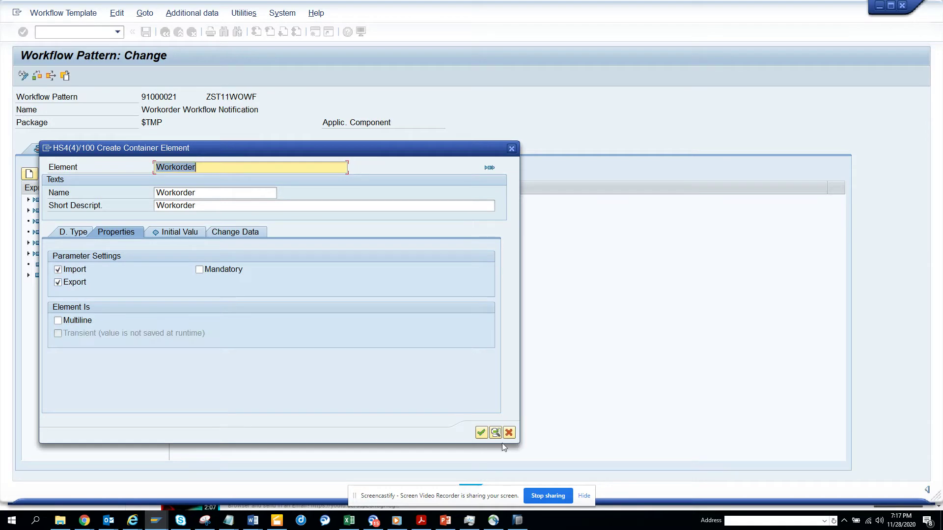
{"action": "left_click", "coordinate": [481, 432]}
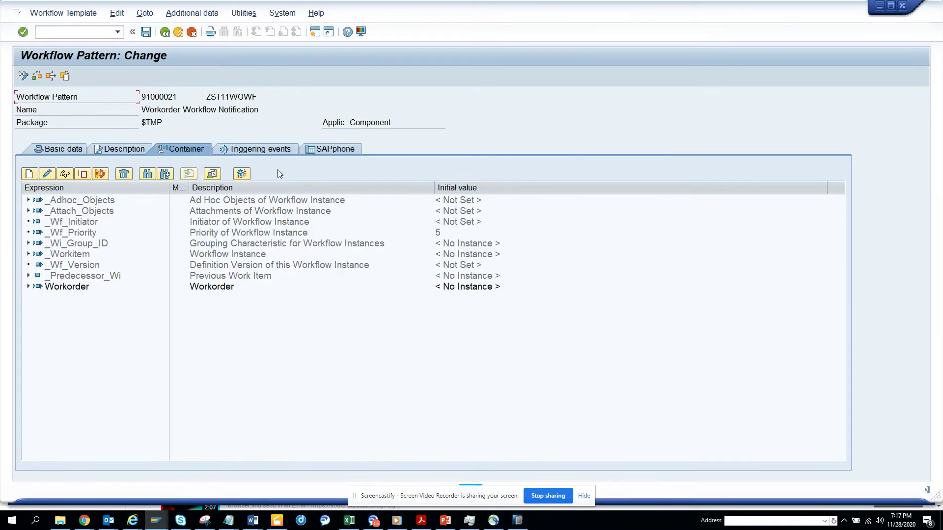
Step: Add BOR object type bus2007 with event TECCOMPLETED as a triggering event and create its binding
{"action": "left_click", "coordinate": [260, 149]}
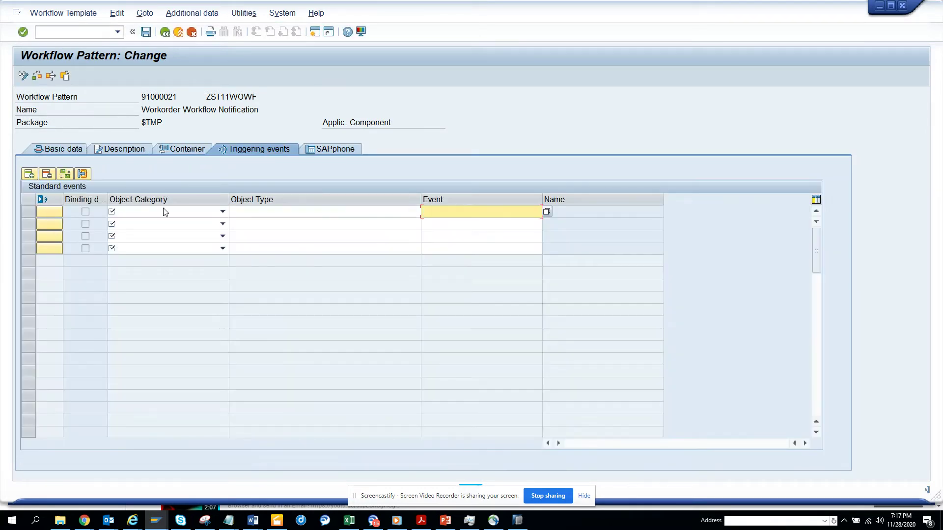
{"action": "left_click", "coordinate": [212, 217]}
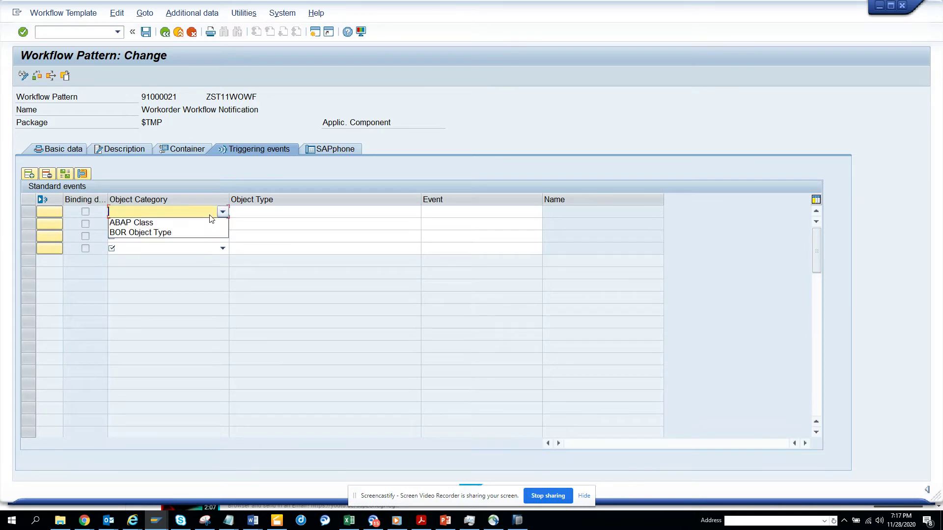
{"action": "left_click", "coordinate": [204, 234]}
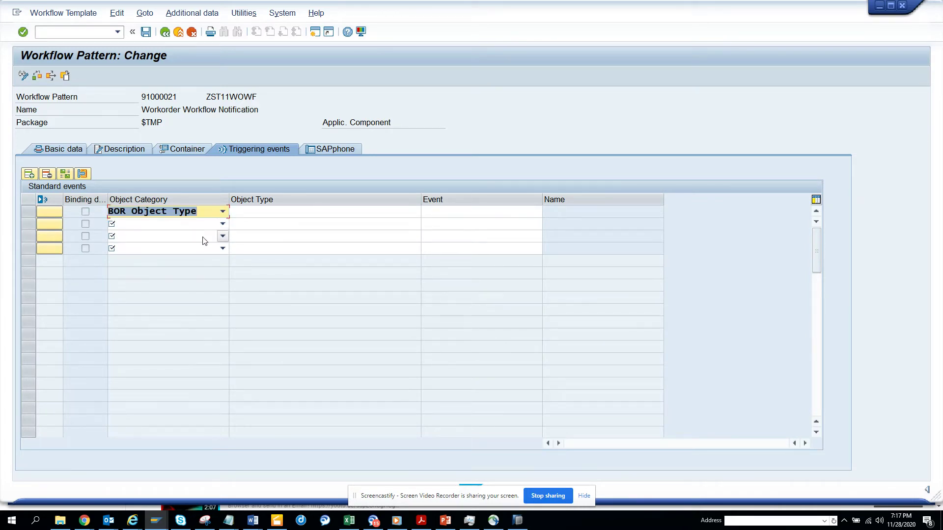
{"action": "left_click", "coordinate": [265, 216]}
{"action": "type", "text": "bus2"}
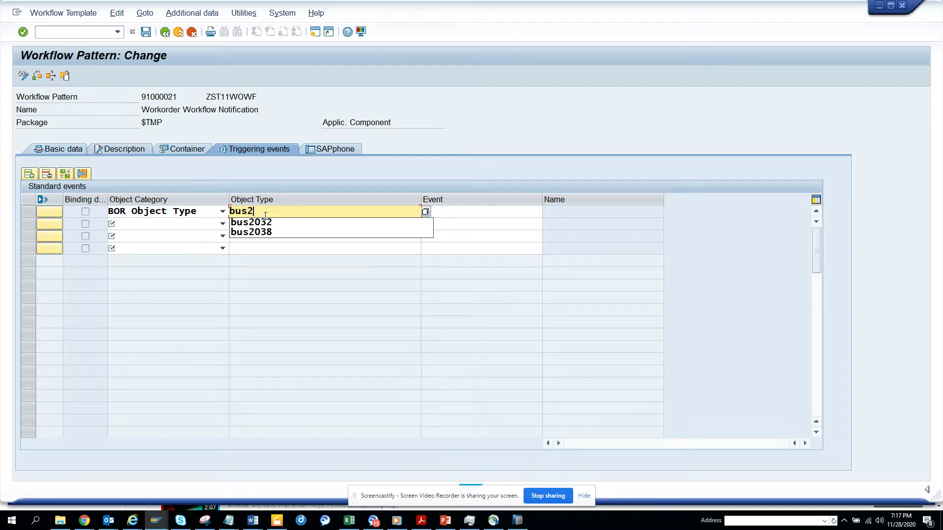
{"action": "type", "text": "007"}
{"action": "key", "text": "Tab"}
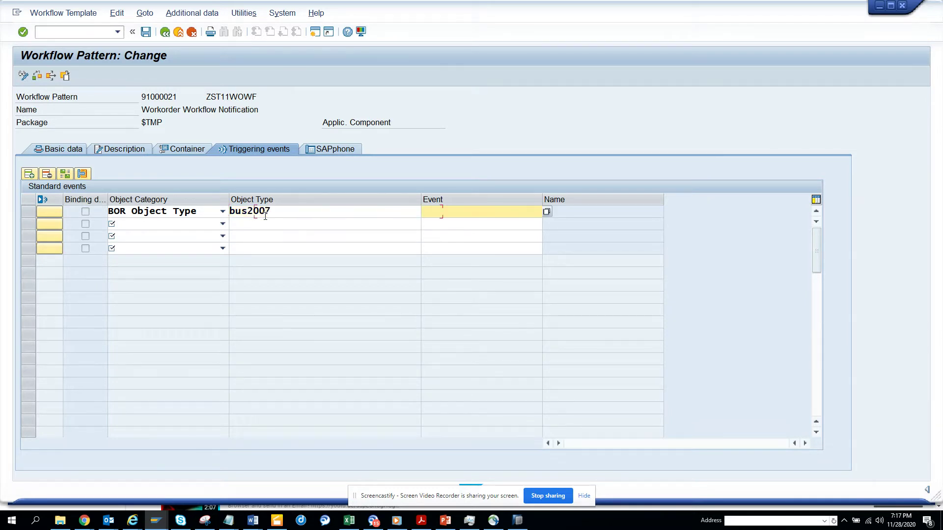
{"action": "left_click", "coordinate": [547, 212]}
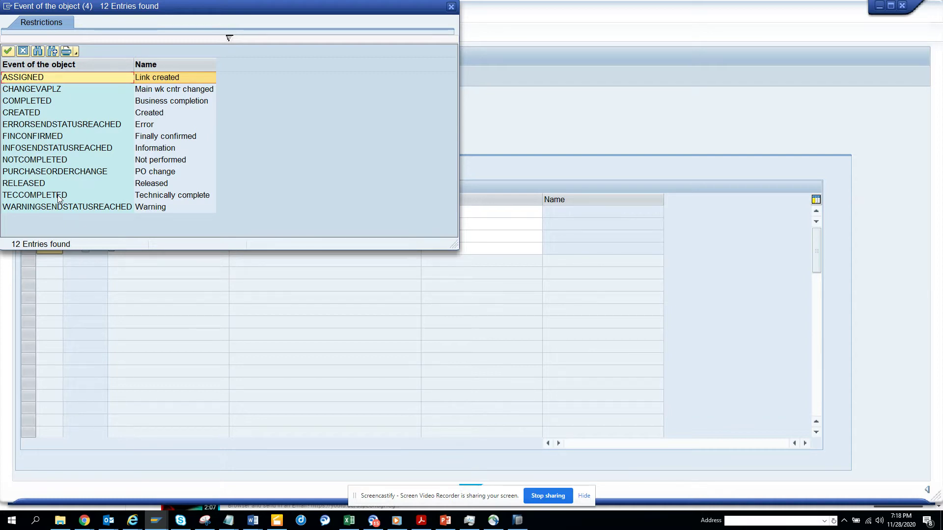
{"action": "double_click", "coordinate": [58, 198]}
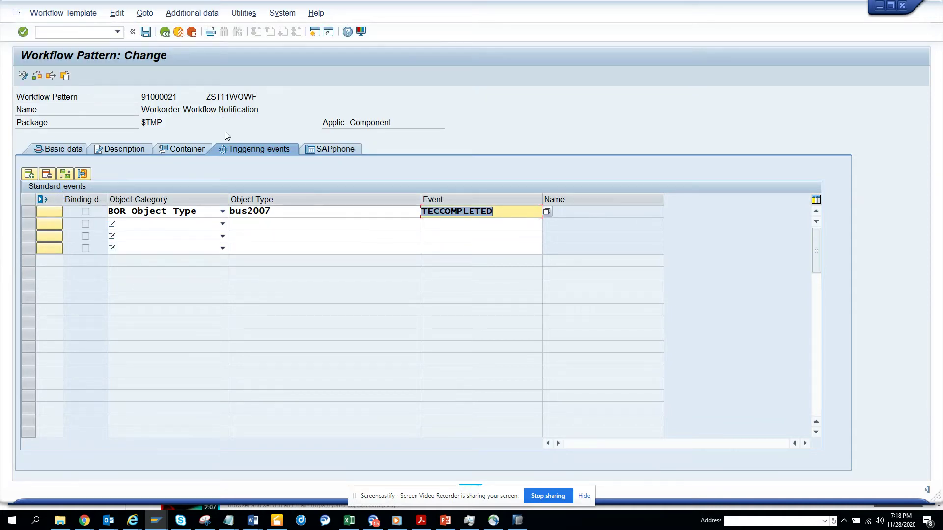
{"action": "key", "text": "Return"}
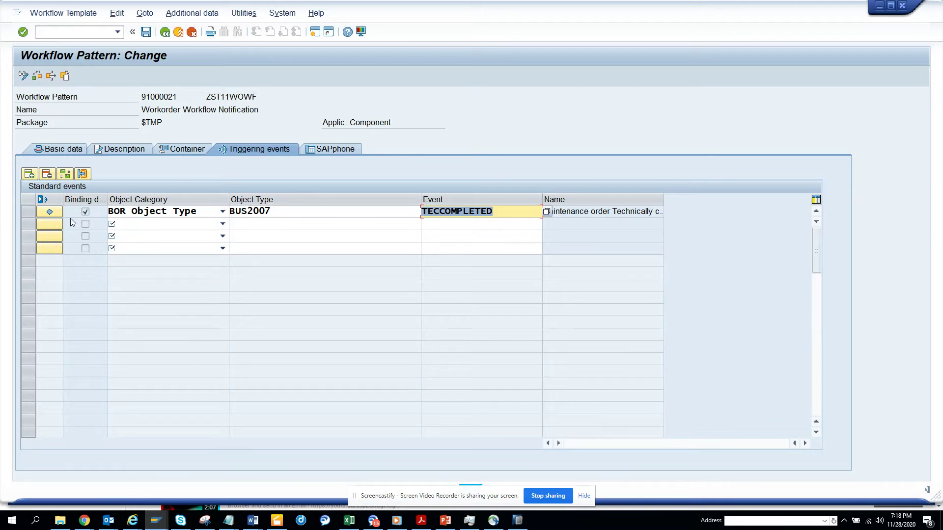
Step: Save the template and activate the TECCOMPLETED event under the customizing request, then select its row
{"action": "left_click", "coordinate": [54, 212]}
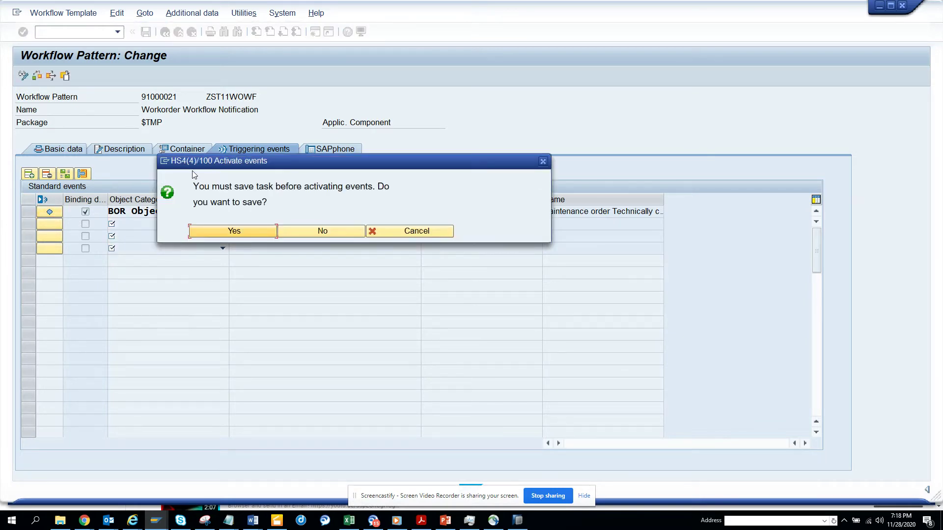
{"action": "left_click", "coordinate": [253, 231]}
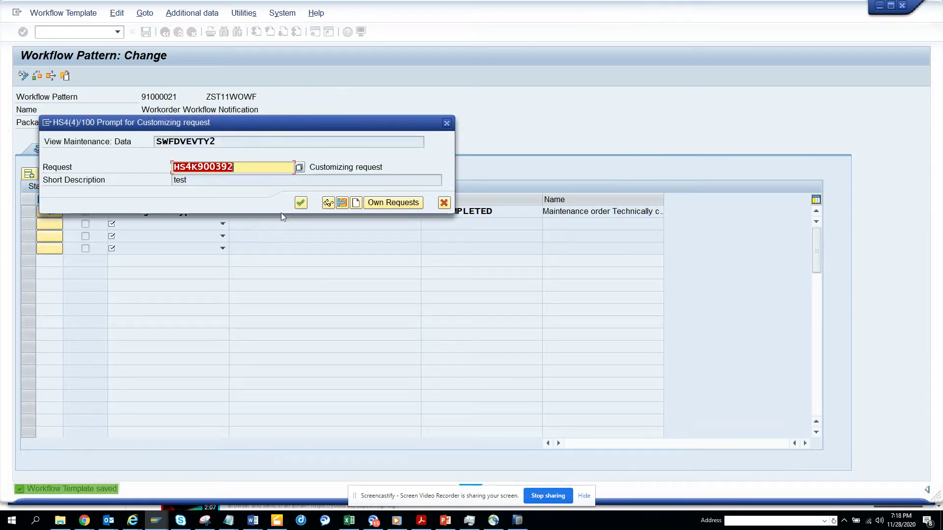
{"action": "left_click", "coordinate": [301, 203]}
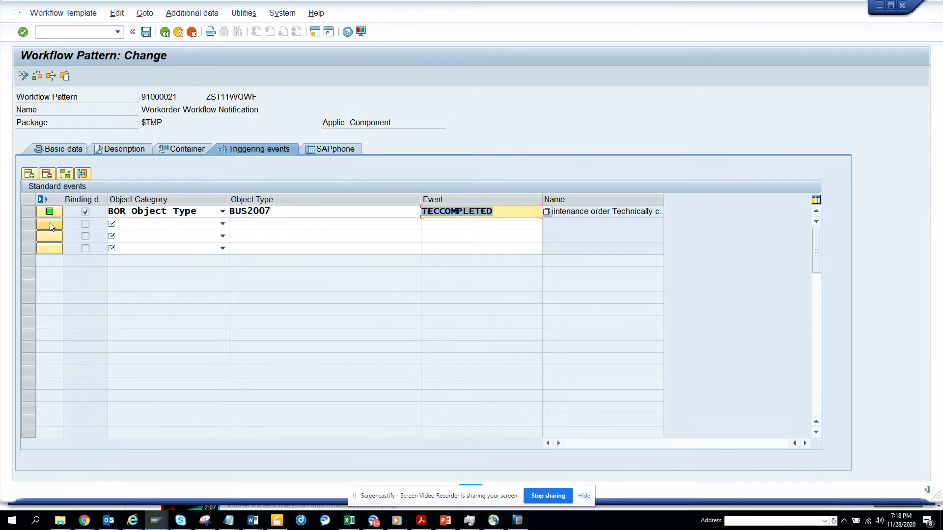
{"action": "left_click", "coordinate": [29, 211]}
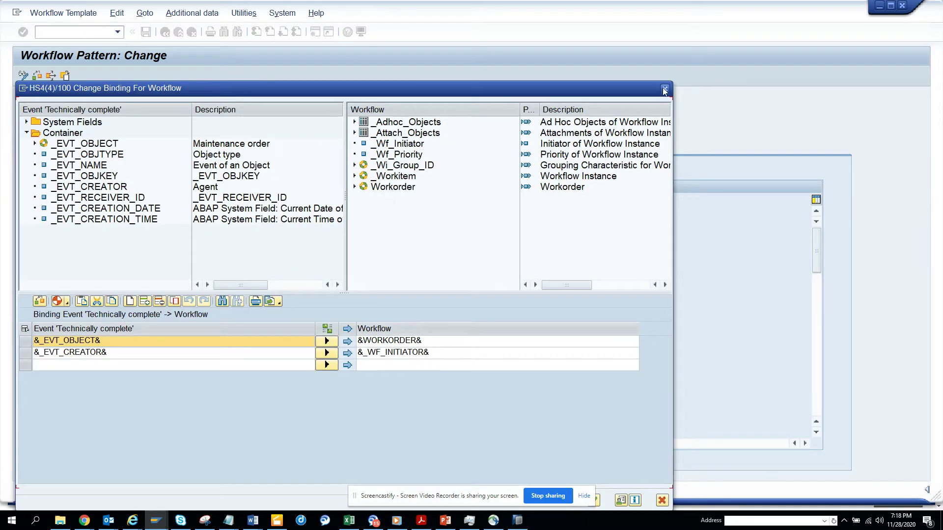
Step: Close the Change Binding dialog and launch the Workflow Builder from the Basic data tab
{"action": "left_click", "coordinate": [664, 89]}
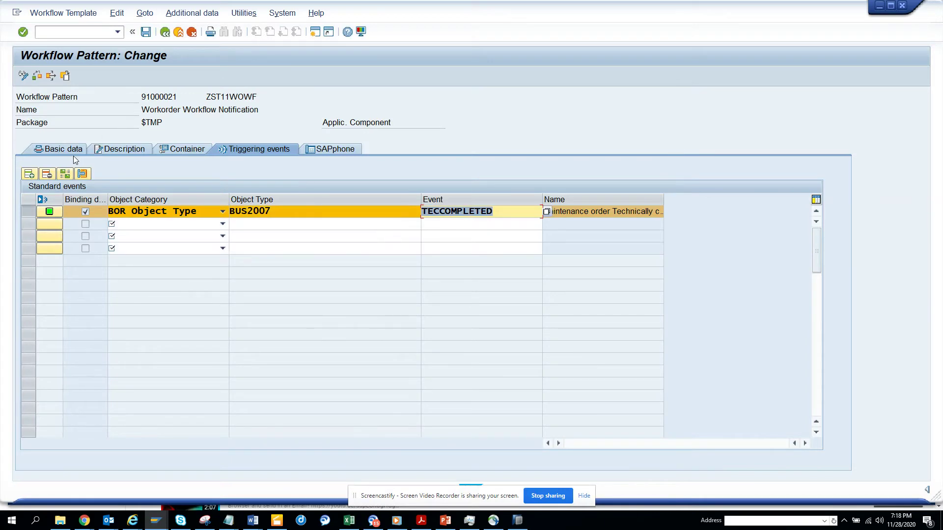
{"action": "left_click", "coordinate": [74, 154]}
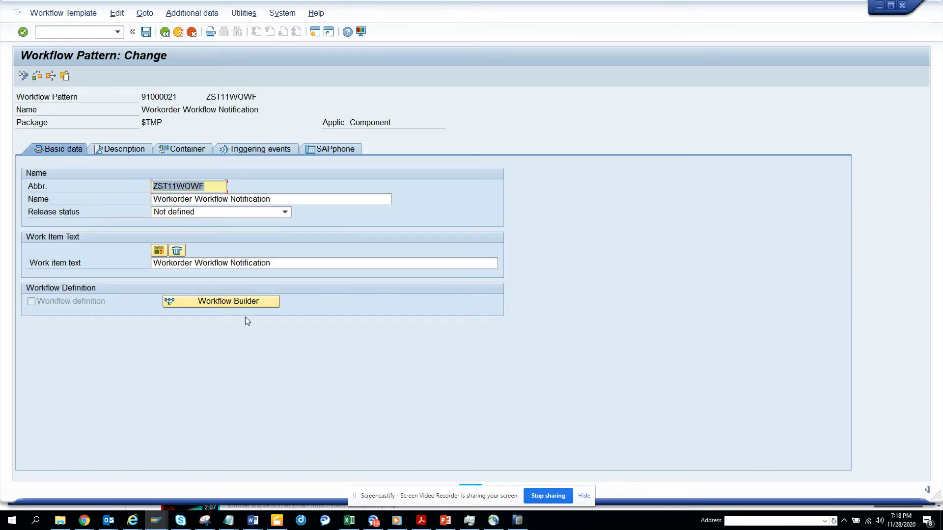
{"action": "left_click", "coordinate": [246, 302]}
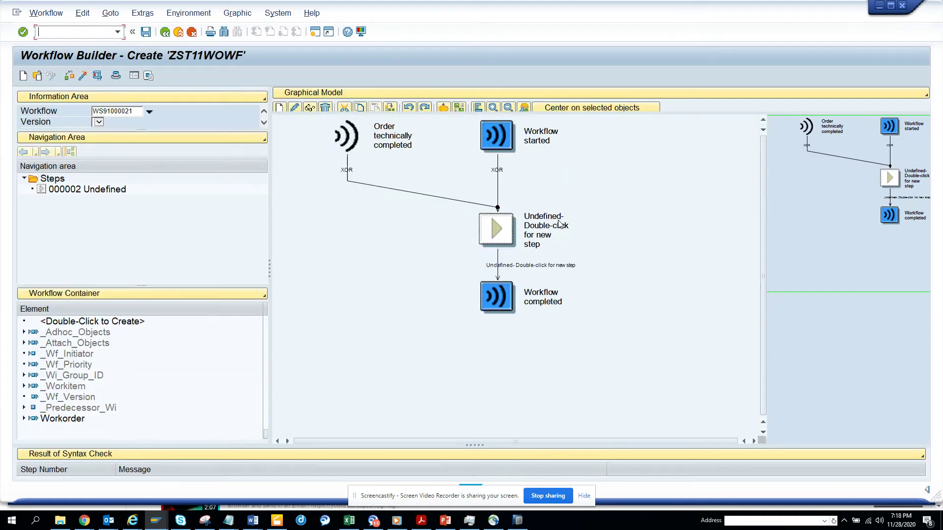
Step: Create a Send Mail step in place of the undefined step
{"action": "right_click", "coordinate": [558, 222]}
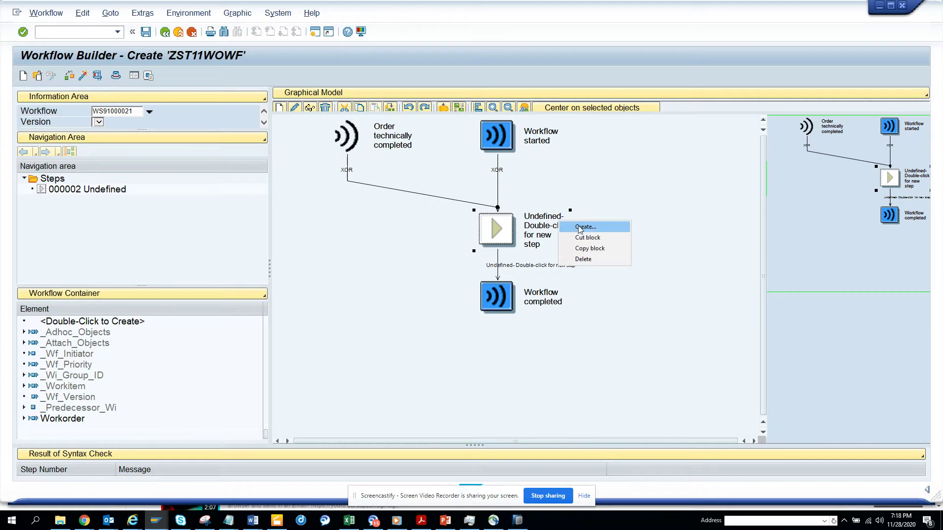
{"action": "left_click", "coordinate": [580, 227]}
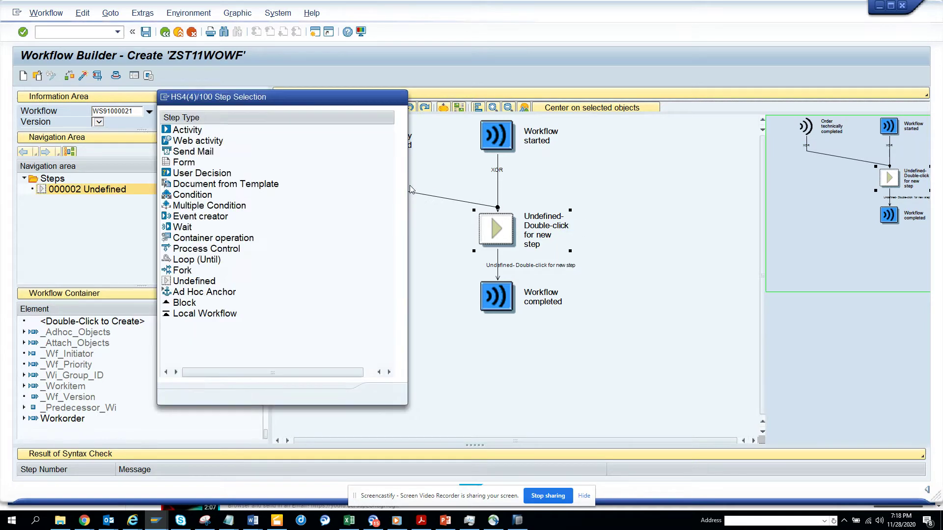
{"action": "double_click", "coordinate": [193, 152]}
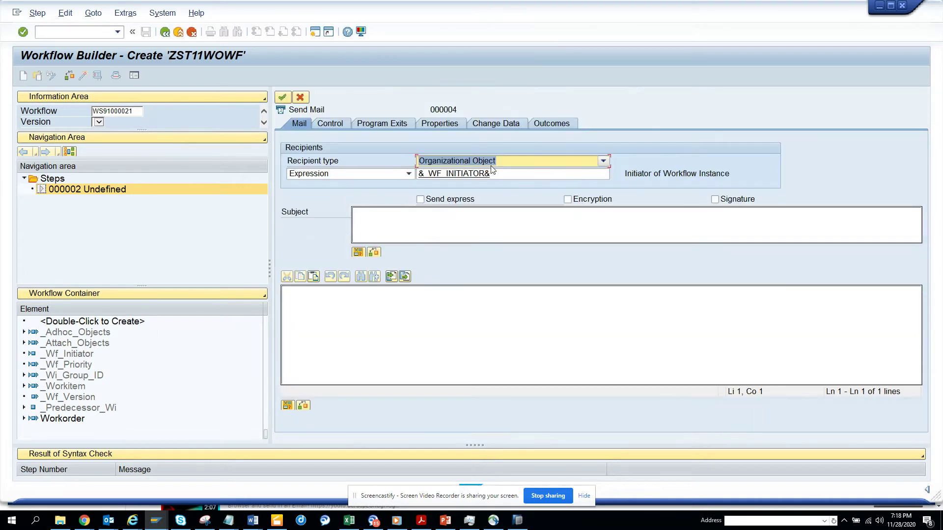
Step: Set the recipient type to E-Mail Address and enter the recipient's e-mail address
{"action": "left_click", "coordinate": [409, 175]}
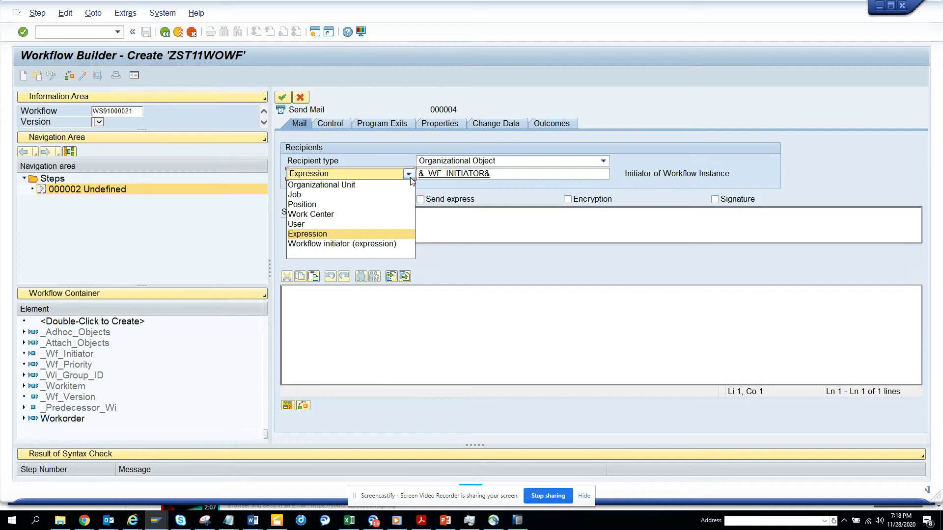
{"action": "left_click", "coordinate": [494, 163]}
{"action": "left_click", "coordinate": [603, 160]}
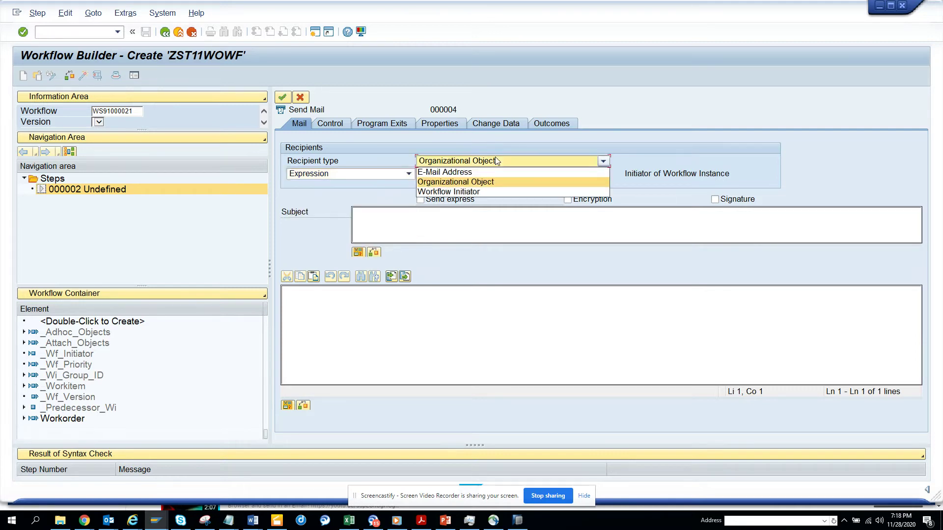
{"action": "left_click", "coordinate": [476, 171]}
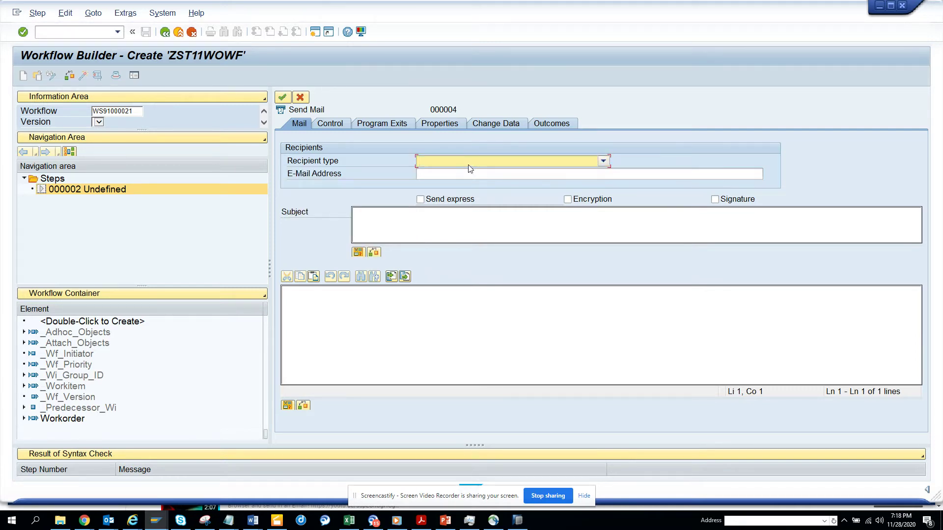
{"action": "left_click", "coordinate": [473, 173]}
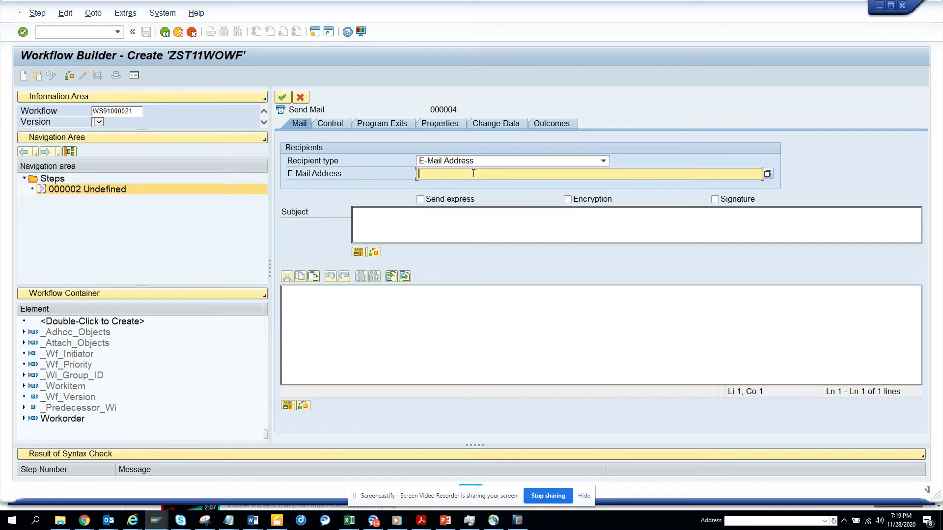
Step: Enter the subject 'Workorder &WORKORDER.NUMBER& has been TECOd'
{"action": "left_click", "coordinate": [445, 221]}
{"action": "type", "text": "Wor"}
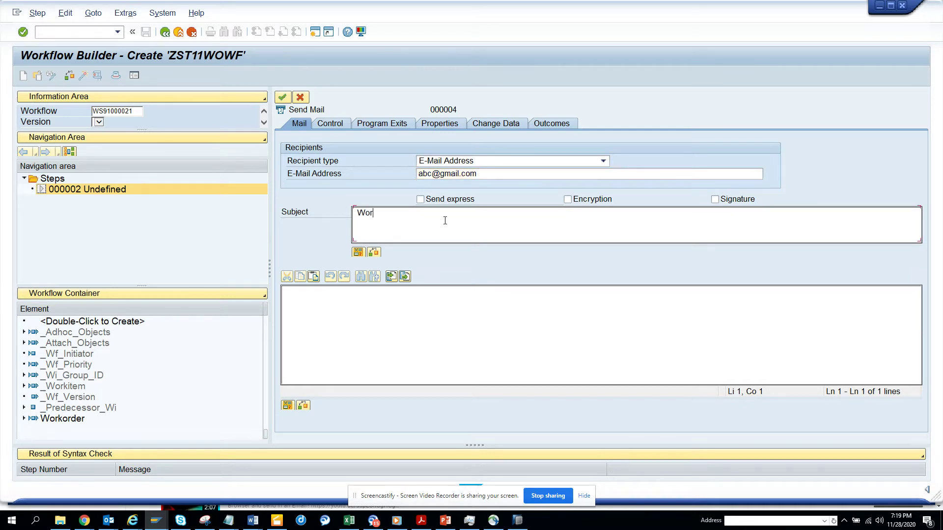
{"action": "type", "text": "korder"}
{"action": "left_click", "coordinate": [358, 252]}
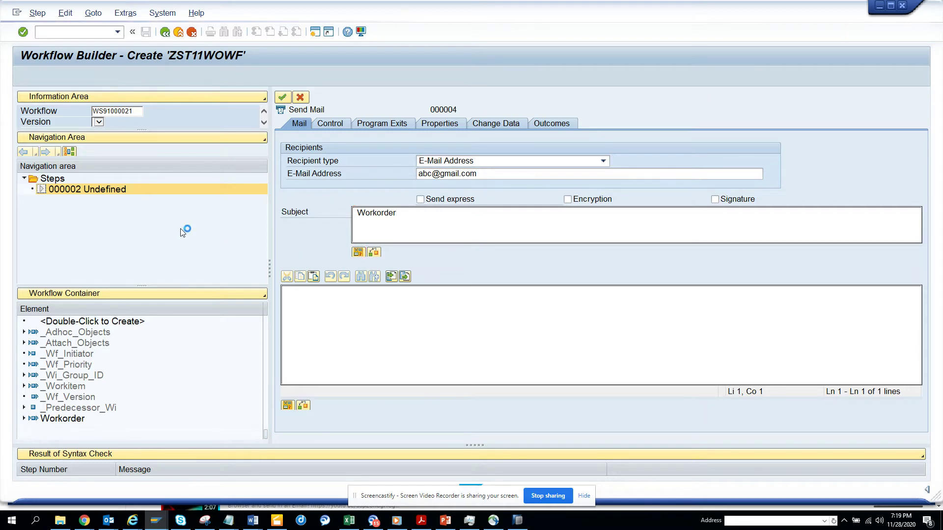
{"action": "left_click", "coordinate": [41, 218]}
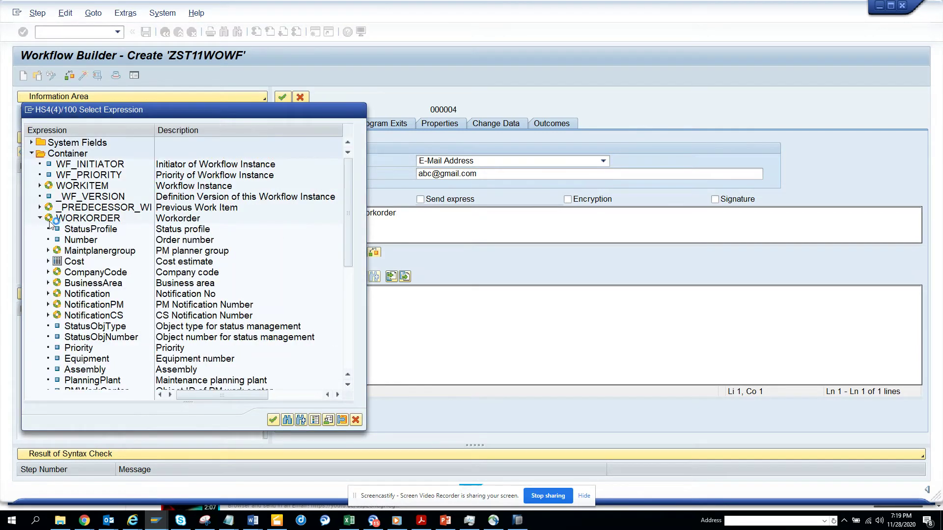
{"action": "double_click", "coordinate": [80, 240]}
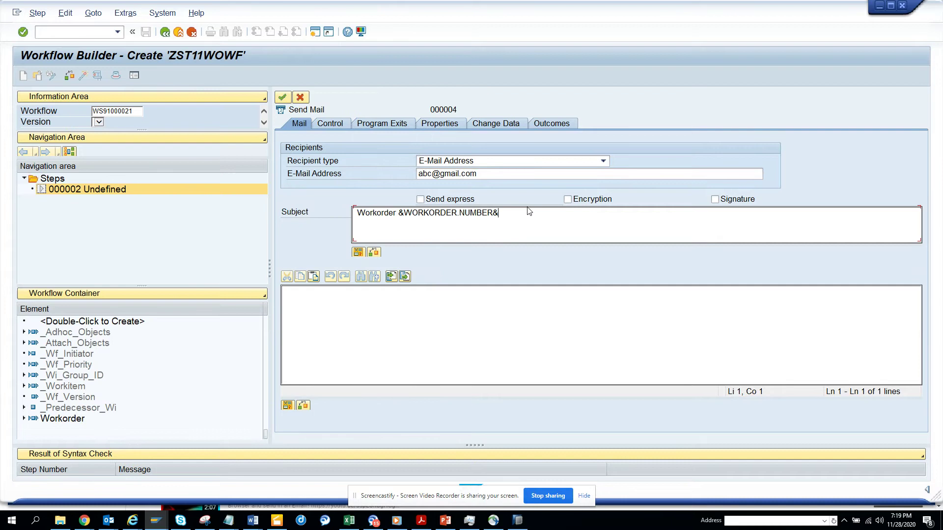
{"action": "type", "text": "has been TECOd"}
Step: Copy the subject into the body, append 'by &WF_INITIATOR&', and confirm the step
{"action": "left_click_drag", "start_coordinate": [594, 210], "coordinate": [336, 201]}
{"action": "key", "text": "ctrl+c"}
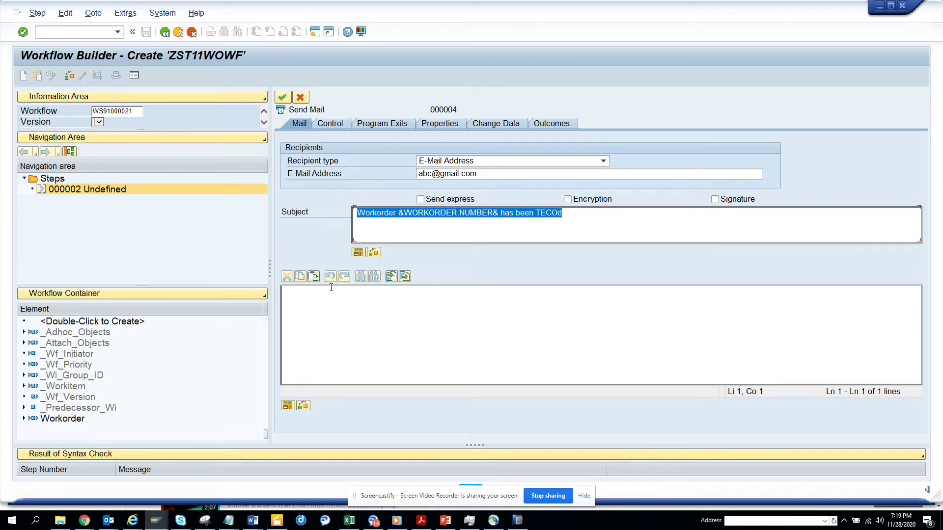
{"action": "left_click", "coordinate": [331, 294]}
{"action": "key", "text": "ctrl+v"}
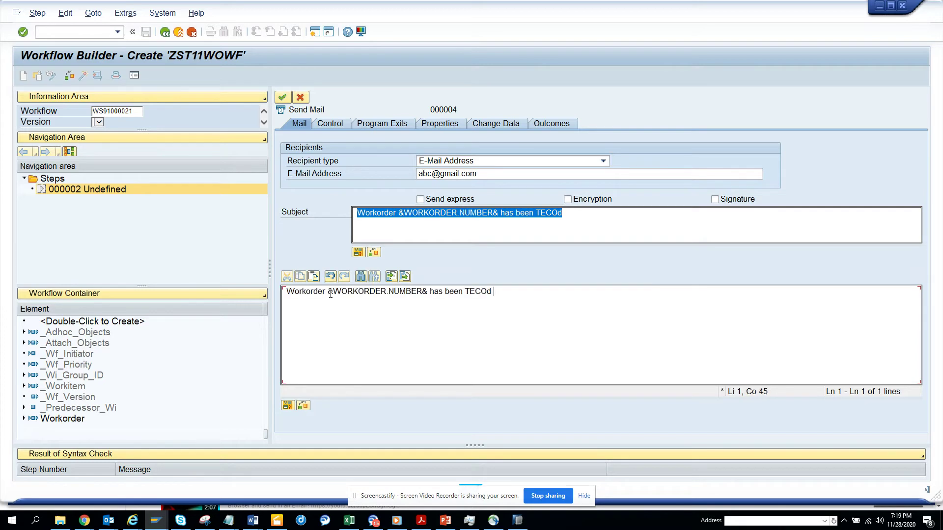
{"action": "type", "text": "by"}
{"action": "left_click", "coordinate": [289, 406]}
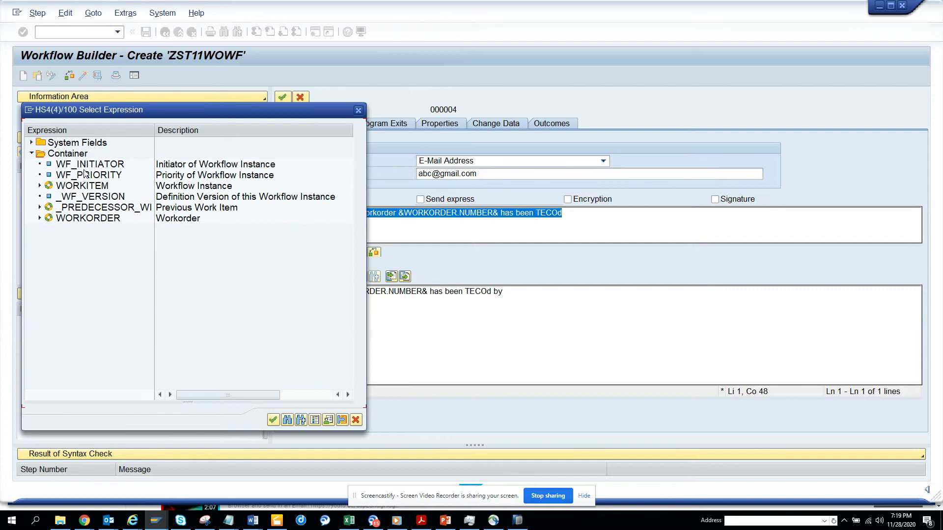
{"action": "double_click", "coordinate": [84, 165]}
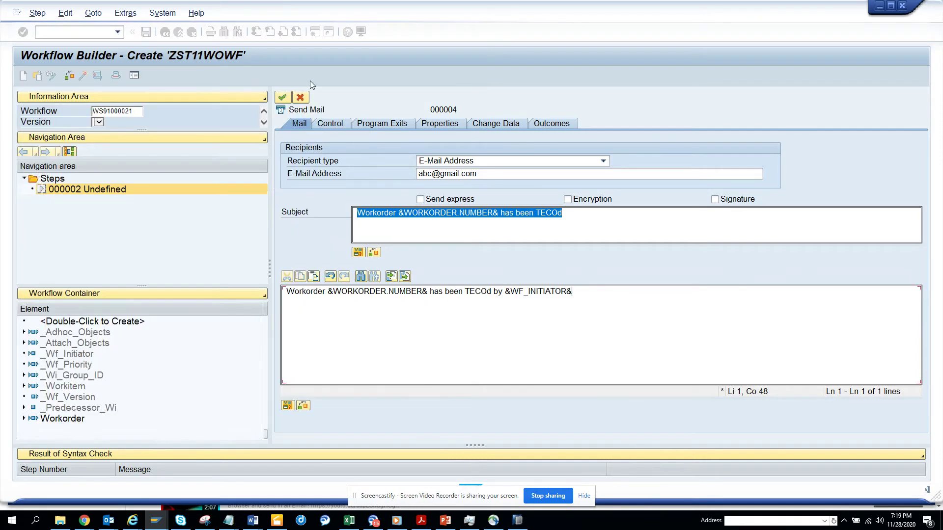
{"action": "left_click", "coordinate": [283, 98]}
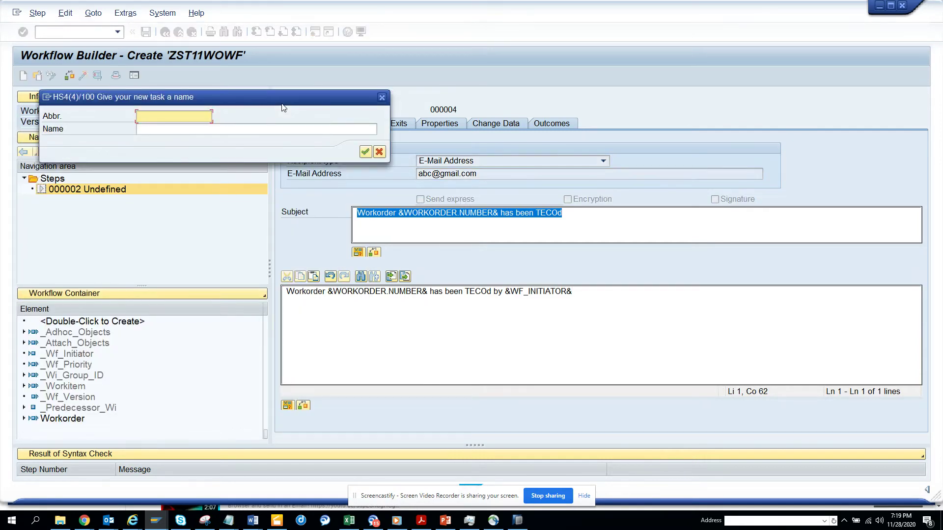
Step: Give the mail task abbreviation zst11notwo and name 'Workorder Change Notification', accepting the object directory entry
{"action": "type", "text": "zst11notmat"}
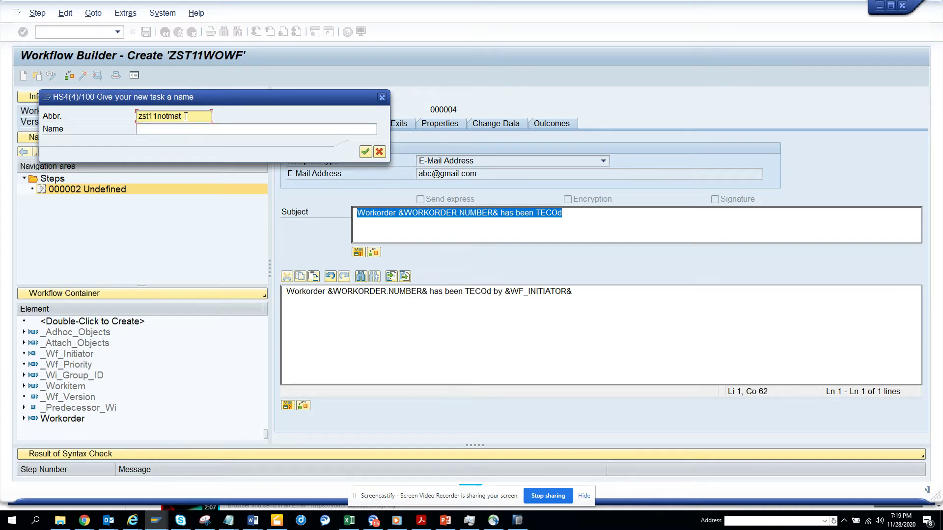
{"action": "left_click_drag", "start_coordinate": [186, 116], "coordinate": [170, 116]}
{"action": "type", "text": "wo"}
{"action": "key", "text": "Tab"}
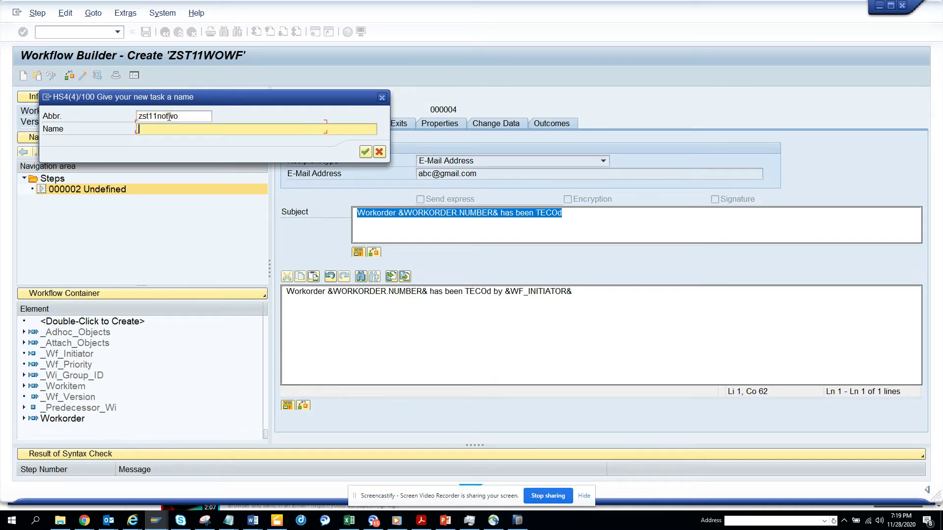
{"action": "type", "text": "Workorder Change Notif"}
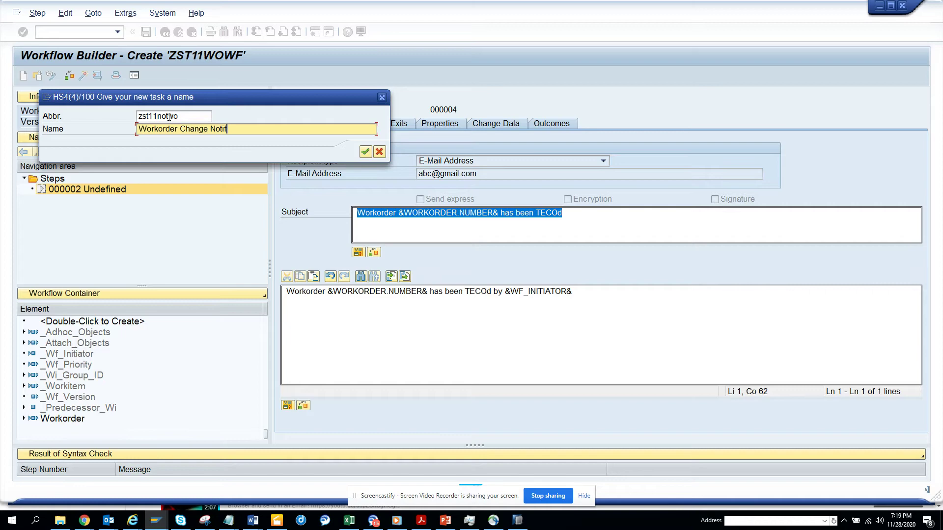
{"action": "type", "text": "ication"}
{"action": "key", "text": "Return"}
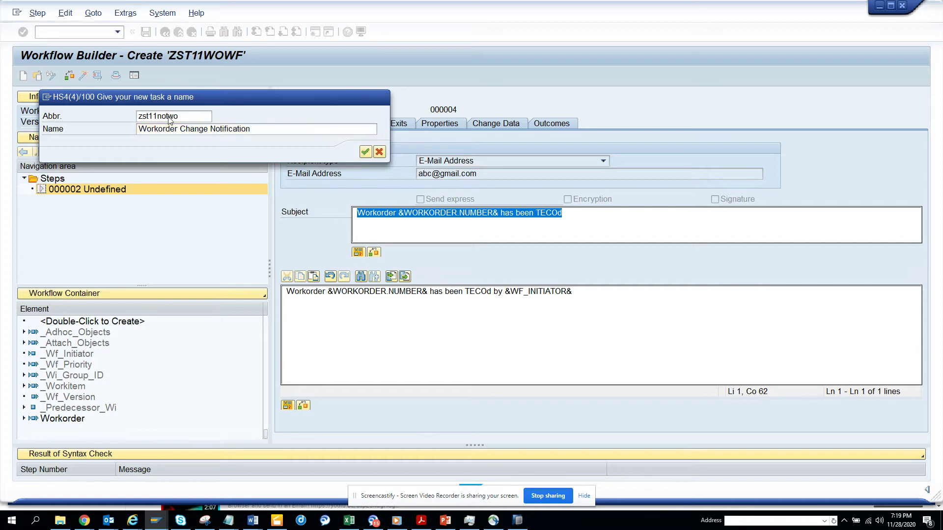
{"action": "key", "text": "Return"}
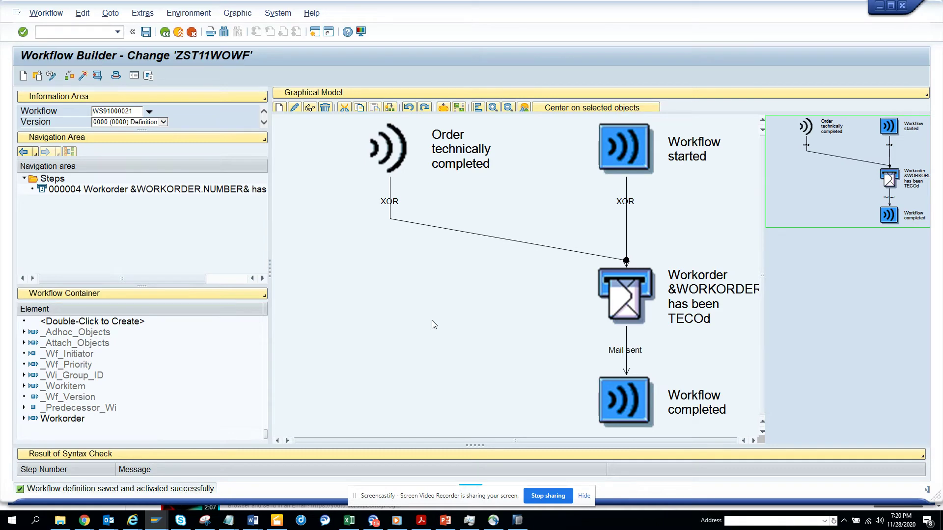
Step: Copy order number 4000080 and open it in change mode with IW32
{"action": "key", "text": "alt+Tab"}
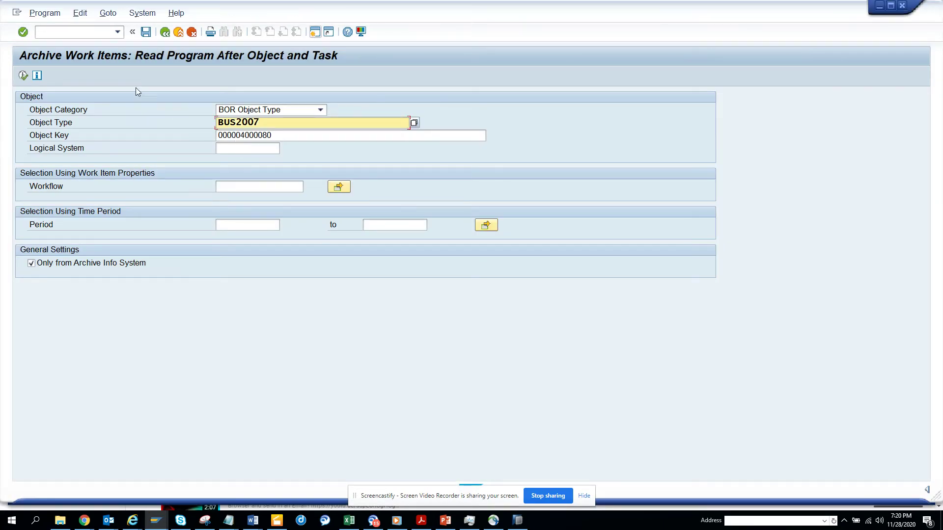
{"action": "left_click", "coordinate": [165, 32]}
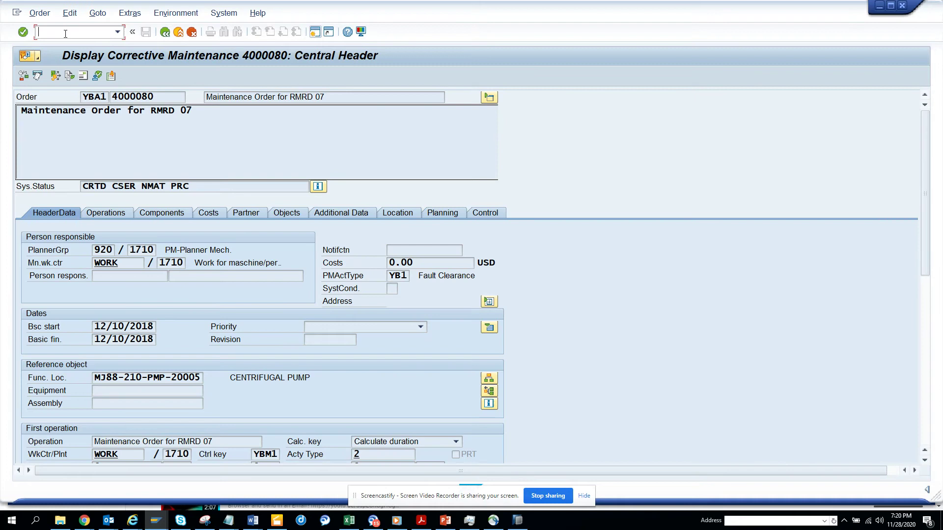
{"action": "left_click_drag", "start_coordinate": [168, 100], "coordinate": [8, 75]}
{"action": "key", "text": "ctrl+c"}
{"action": "left_click", "coordinate": [69, 32]}
{"action": "type", "text": "/niw32"}
{"action": "key", "text": "Return"}
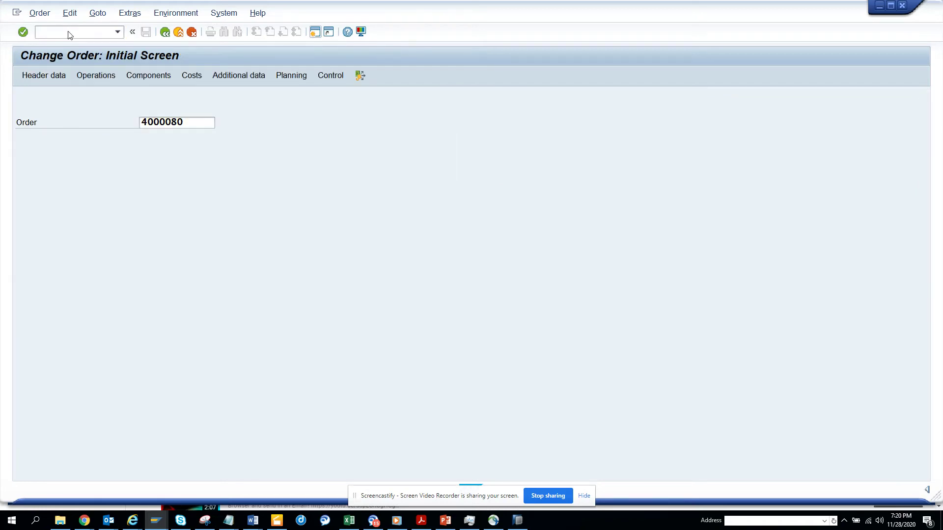
{"action": "key", "text": "Return"}
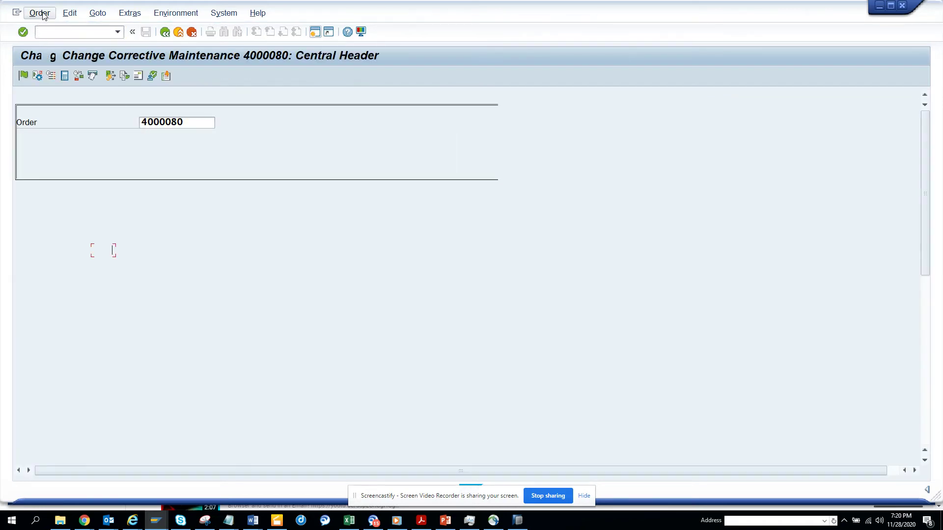
Step: Release order 4000080 via Order > Functions > Release
{"action": "left_click", "coordinate": [40, 14]}
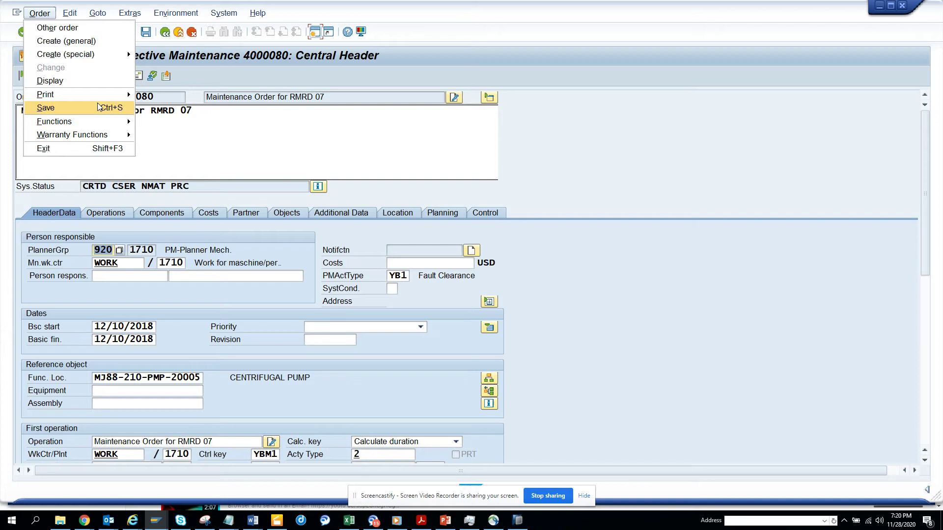
{"action": "mouse_move", "coordinate": [105, 120]}
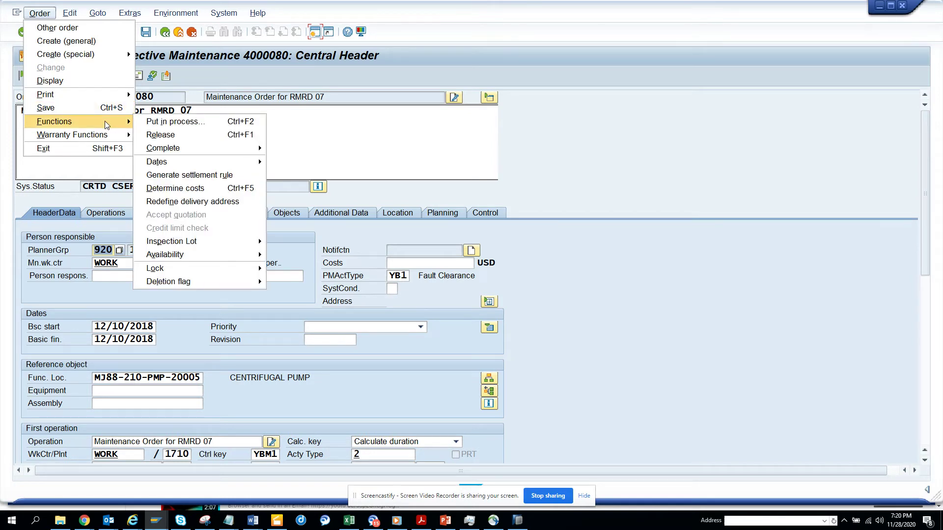
{"action": "mouse_move", "coordinate": [200, 151]}
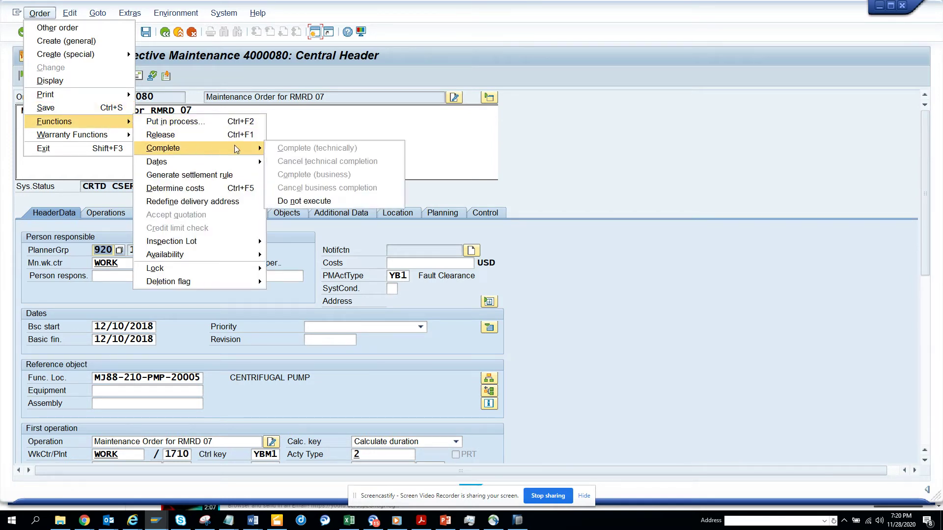
{"action": "left_click", "coordinate": [249, 134]}
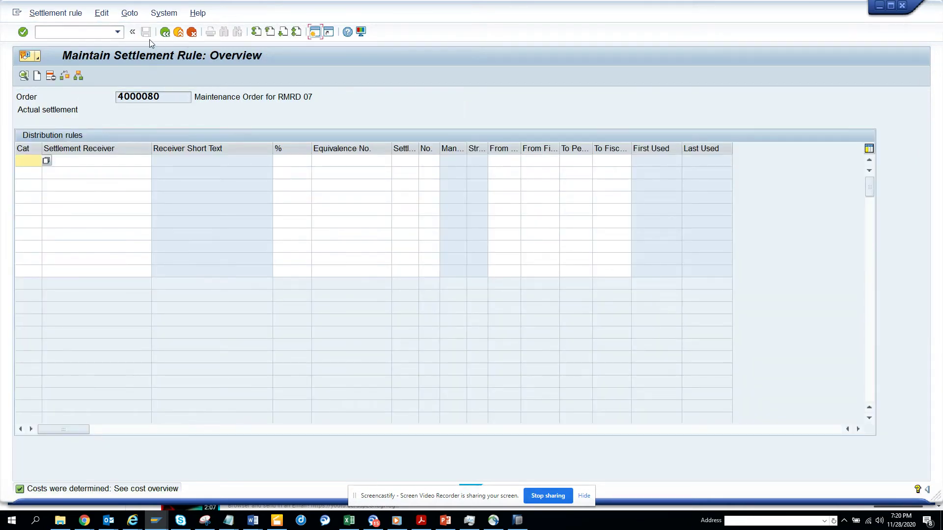
Step: Back out of the settlement rule, acknowledge the release message, and leave the order
{"action": "left_click", "coordinate": [165, 33]}
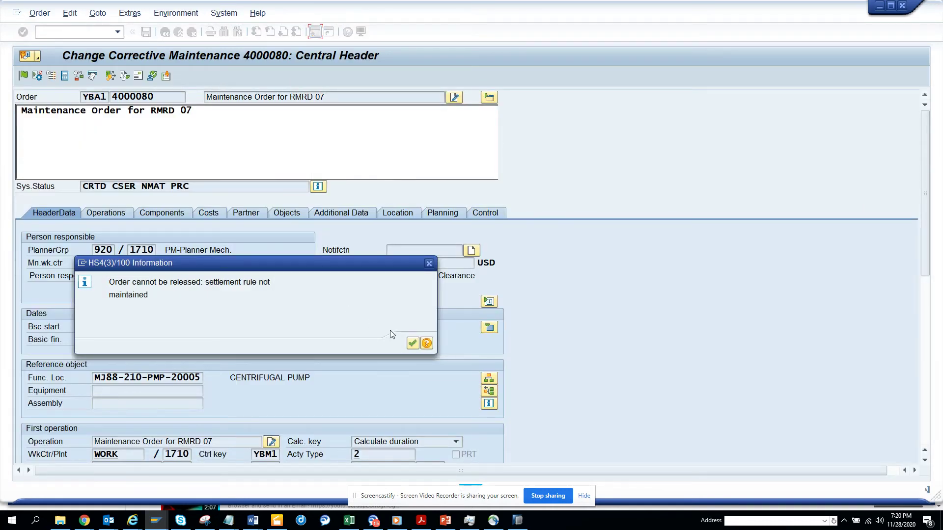
{"action": "left_click", "coordinate": [413, 344]}
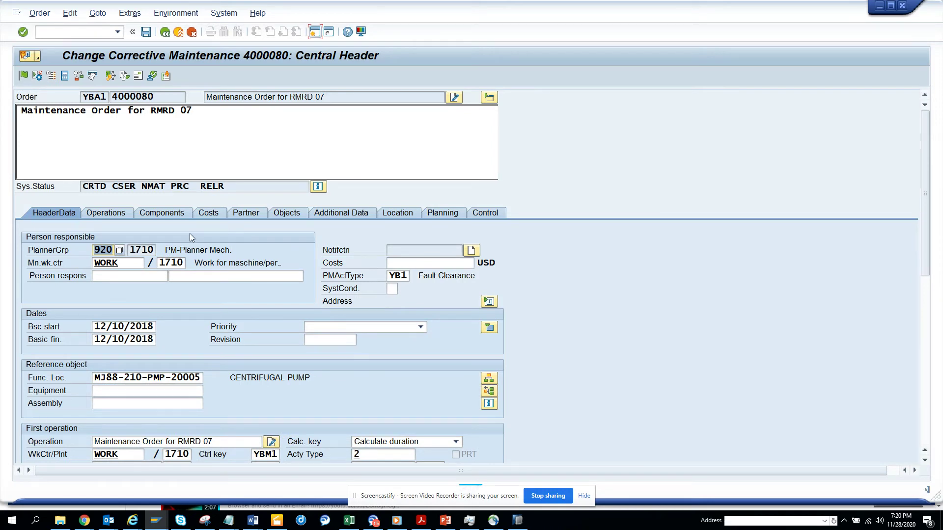
{"action": "left_click", "coordinate": [163, 34]}
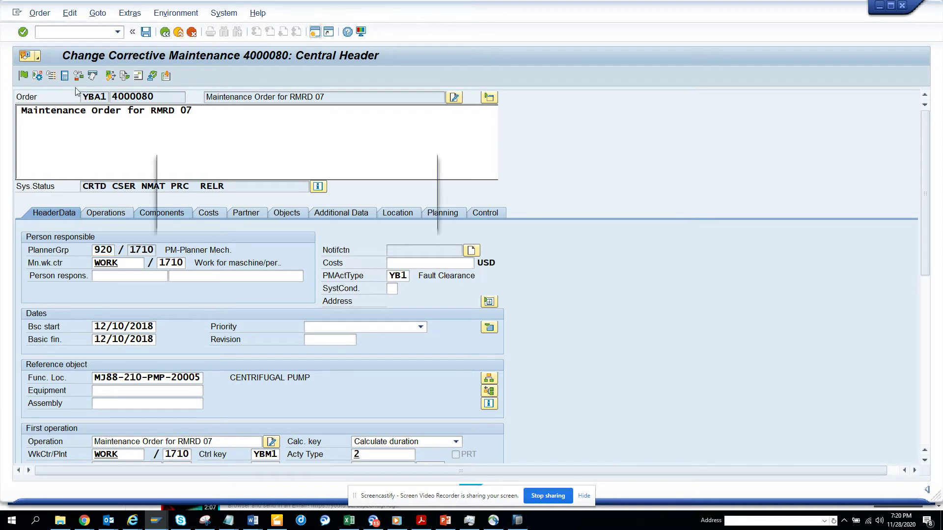
Step: Exit order 4000080 without saving and close the order number search help
{"action": "left_click", "coordinate": [281, 219]}
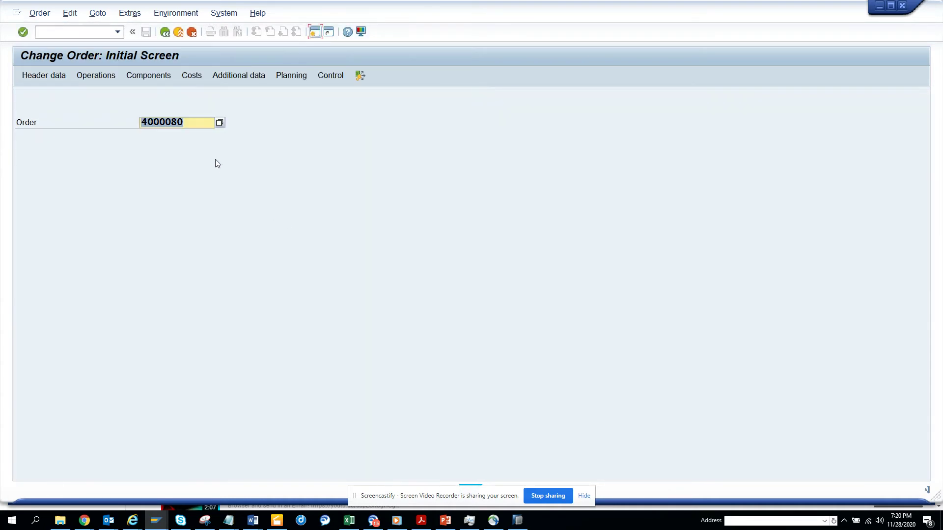
{"action": "key", "text": "Return"}
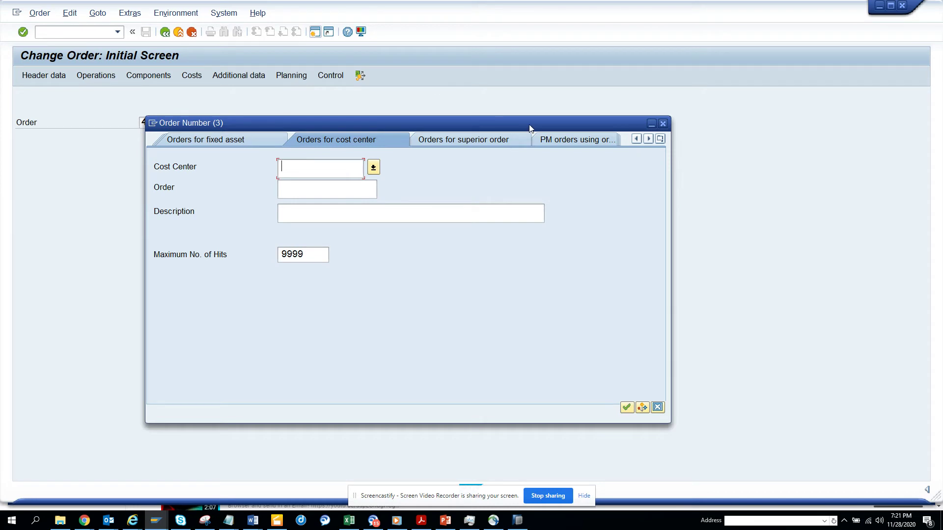
{"action": "left_click", "coordinate": [663, 124]}
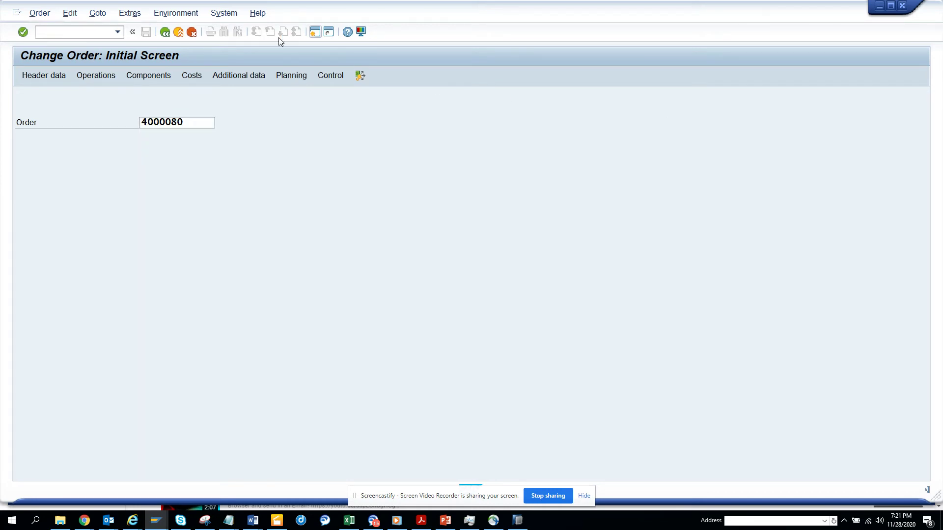
Step: Open the Data Browser (SE16) selection screen for table AUFK
{"action": "left_click", "coordinate": [73, 31]}
{"action": "type", "text": "/nse16"}
{"action": "key", "text": "Return"}
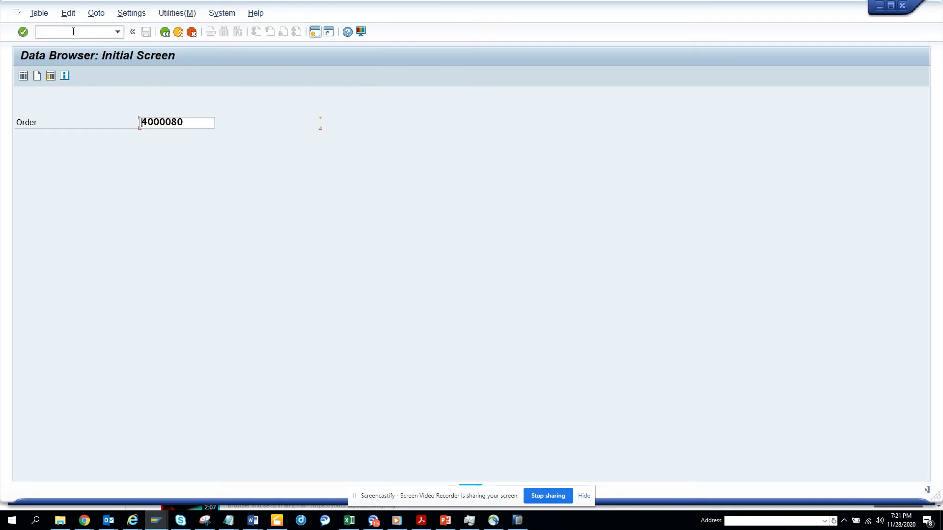
{"action": "type", "text": "aufk"}
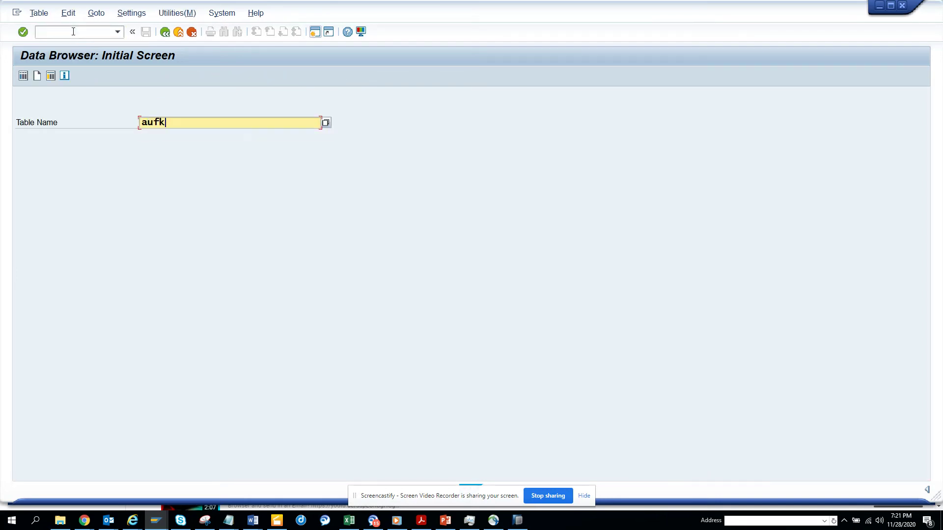
{"action": "key", "text": "Return"}
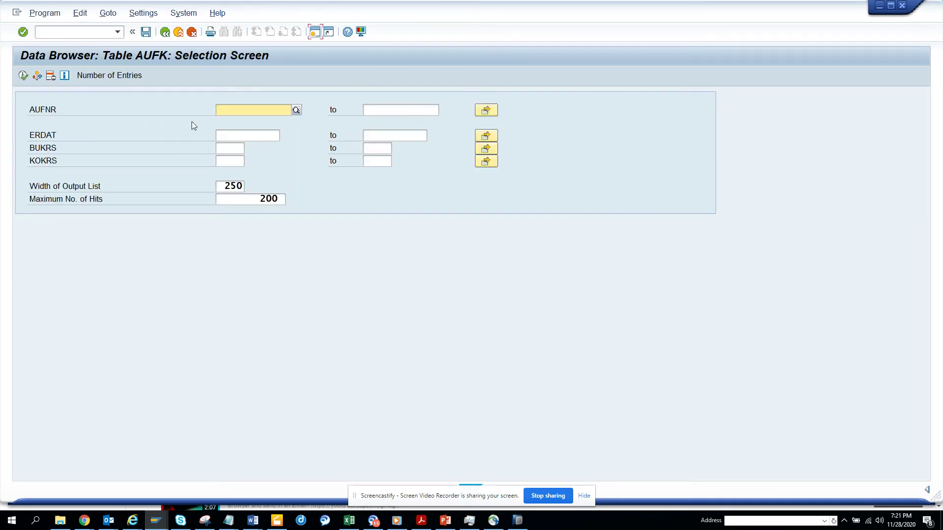
Step: Add the Released field PHAS1 to the AUFK selection fields
{"action": "left_click", "coordinate": [143, 14]}
{"action": "left_click", "coordinate": [187, 54]}
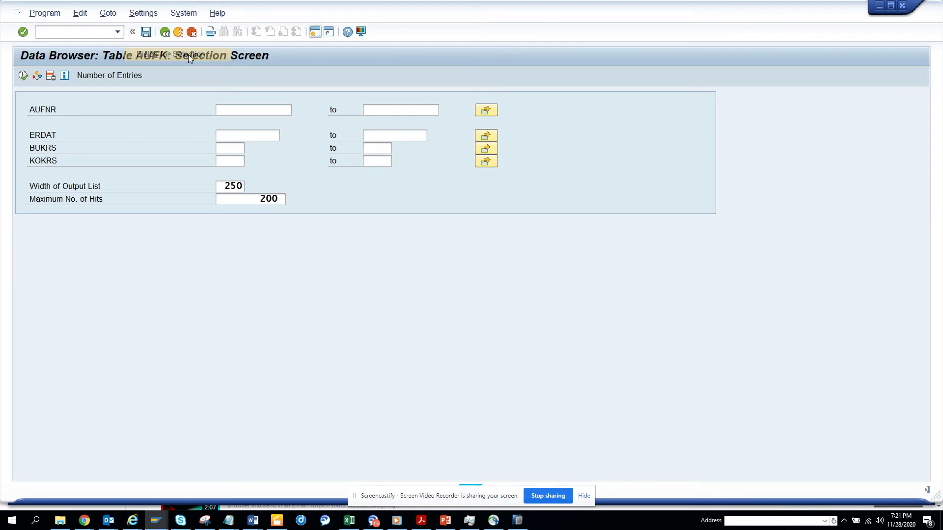
{"action": "key", "text": "ctrl+f"}
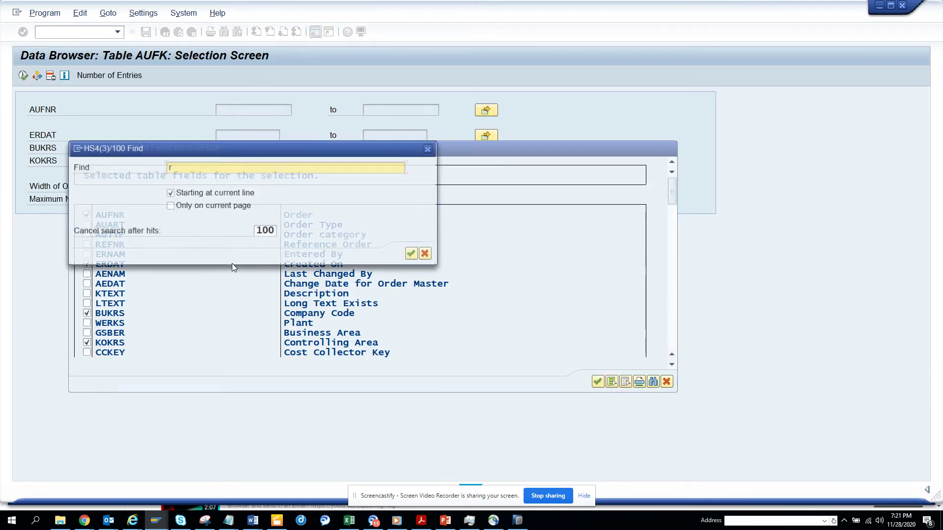
{"action": "type", "text": "rel"}
{"action": "key", "text": "Return"}
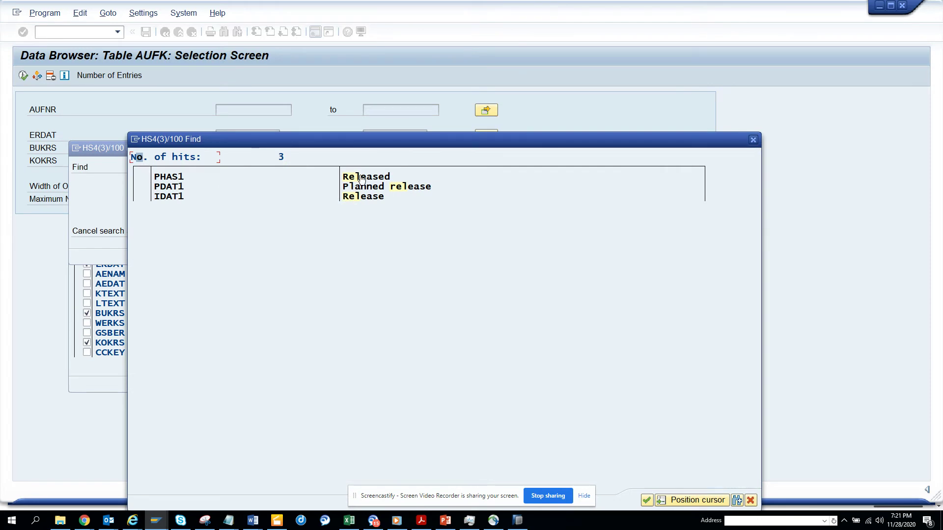
{"action": "double_click", "coordinate": [150, 177]}
{"action": "left_click", "coordinate": [86, 166]}
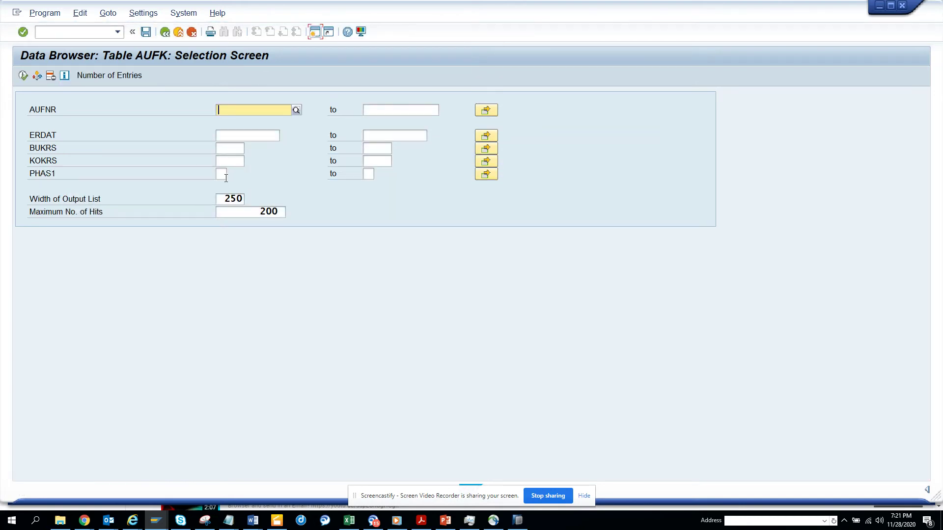
Step: Set PHAS1 to X (released) and run the AUFK query
{"action": "left_click", "coordinate": [222, 174]}
{"action": "left_click", "coordinate": [212, 180]}
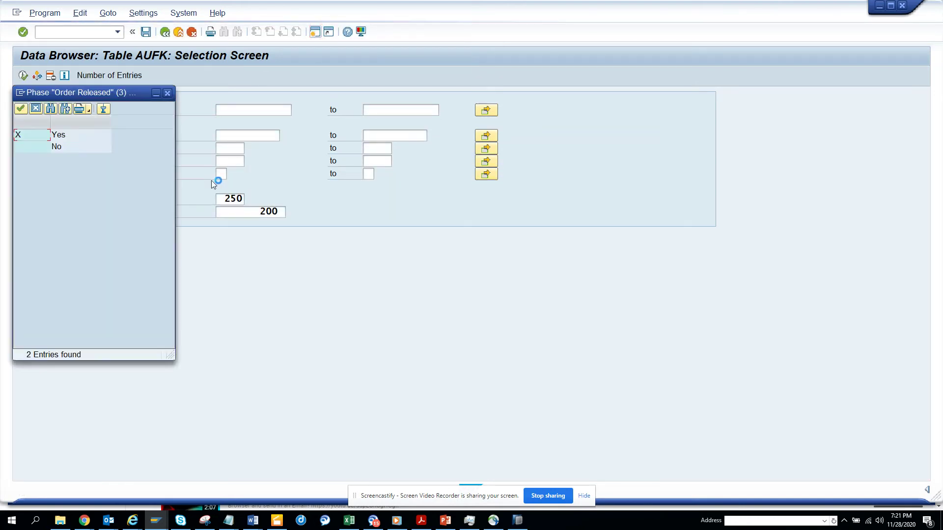
{"action": "left_click", "coordinate": [85, 136]}
{"action": "double_click", "coordinate": [86, 137]}
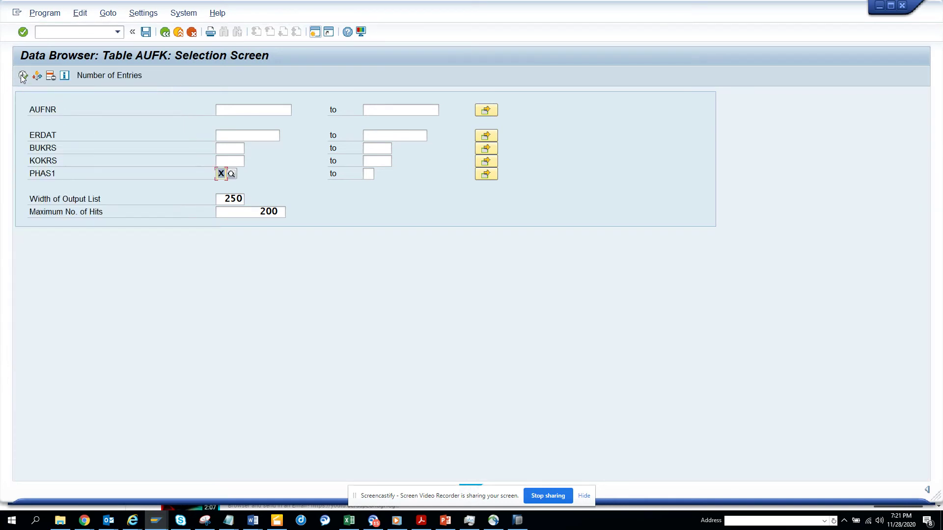
{"action": "key", "text": "F8"}
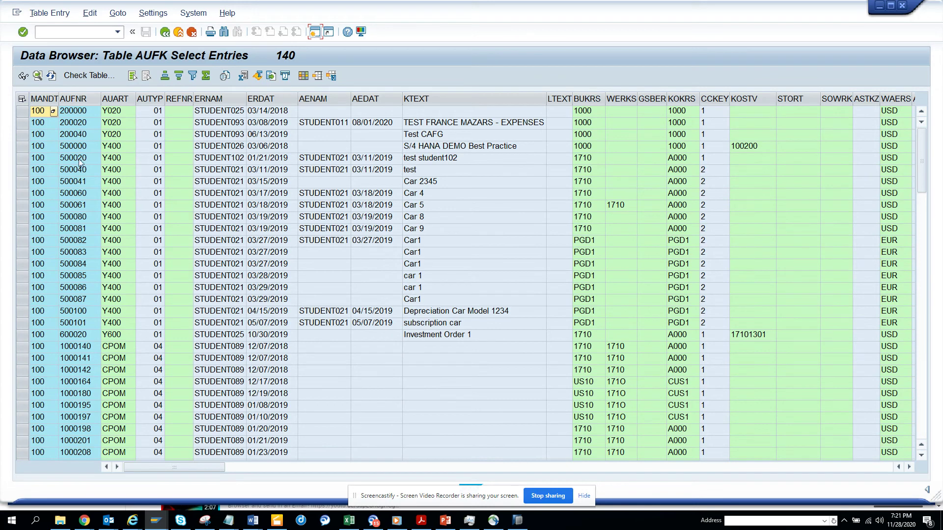
Step: Try order 1000140 in IW32 in a new session; it's rejected as not a maintenance order
{"action": "left_click", "coordinate": [82, 347]}
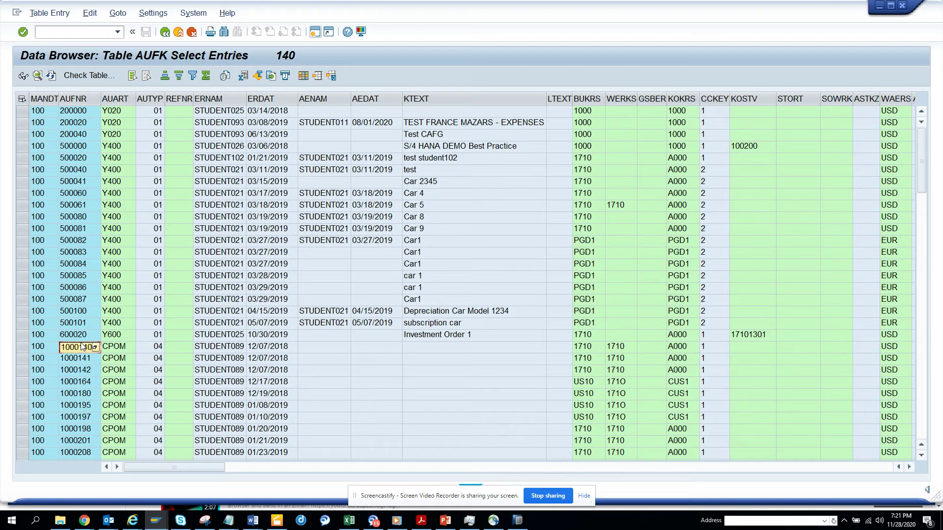
{"action": "left_click", "coordinate": [315, 32]}
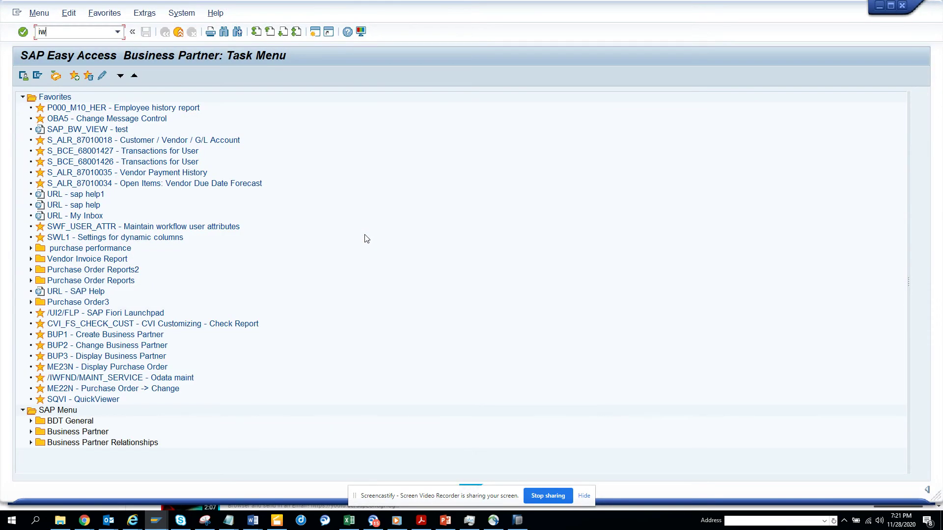
{"action": "type", "text": "iw32"}
{"action": "key", "text": "Return"}
{"action": "type", "text": "1000140"}
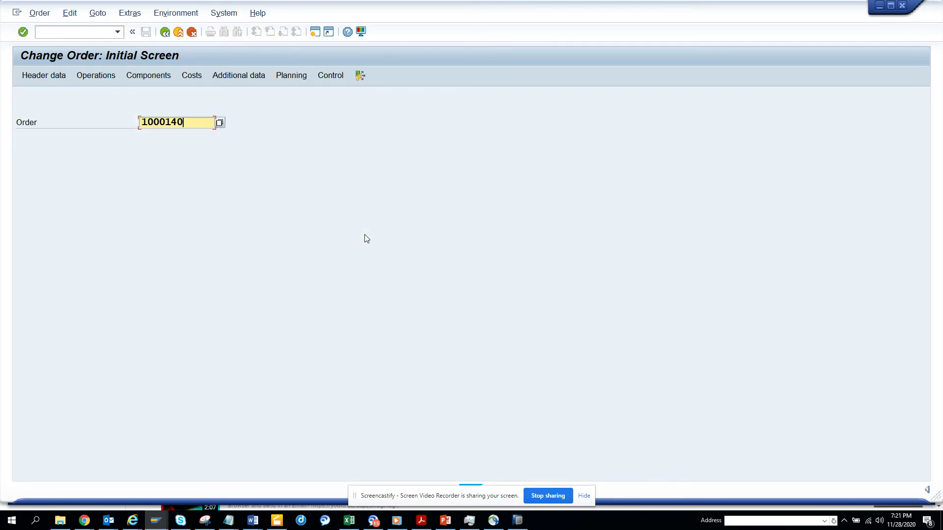
{"action": "key", "text": "Return"}
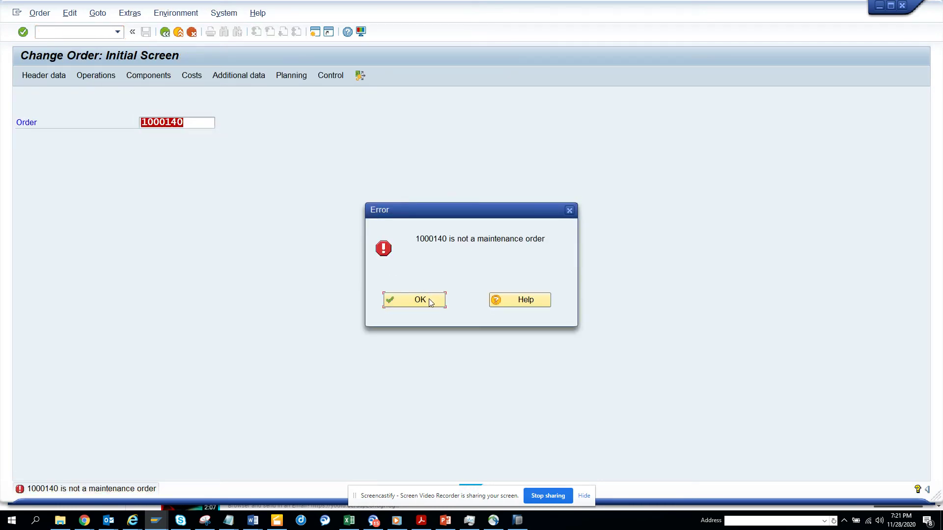
{"action": "left_click", "coordinate": [425, 300]}
Step: Try orders 500101 and 200040 from the AUFK list; both are rejected as nonexistent
{"action": "key", "text": "alt+Tab"}
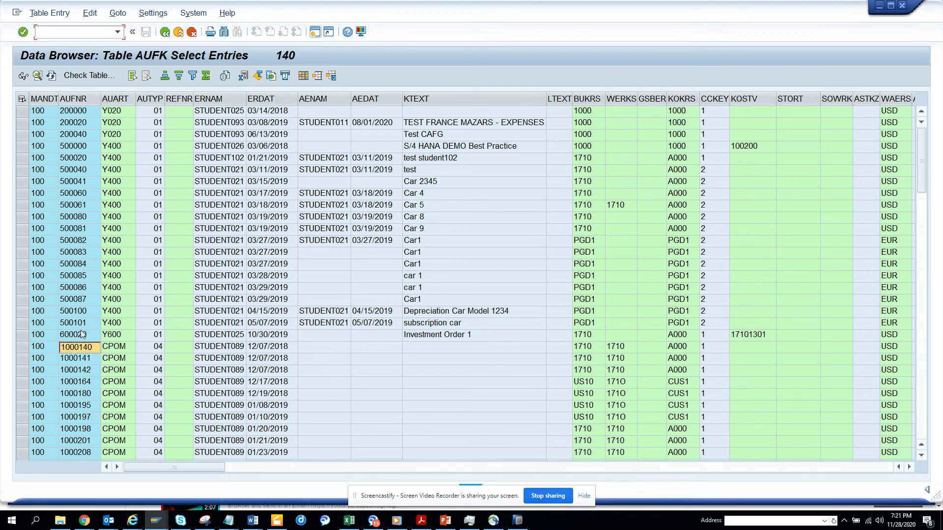
{"action": "left_click", "coordinate": [88, 323]}
{"action": "key", "text": "alt+Tab"}
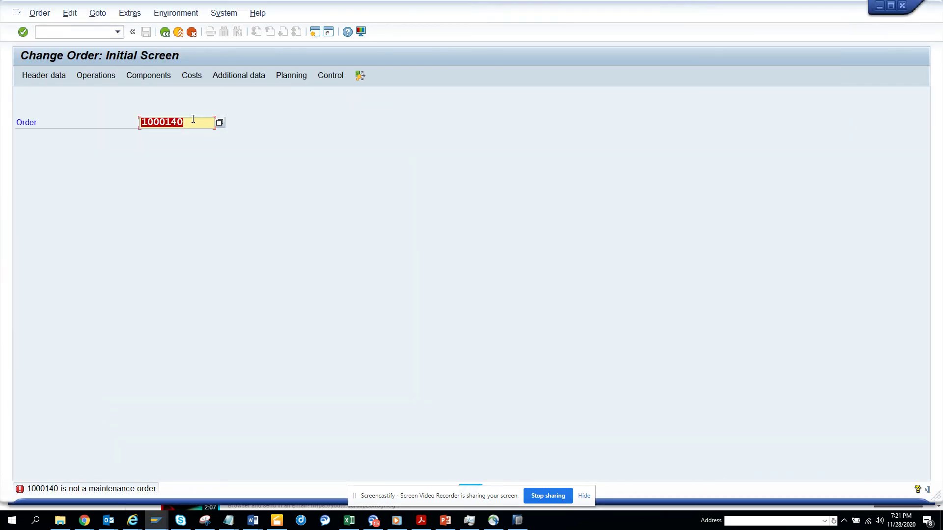
{"action": "type", "text": "500101"}
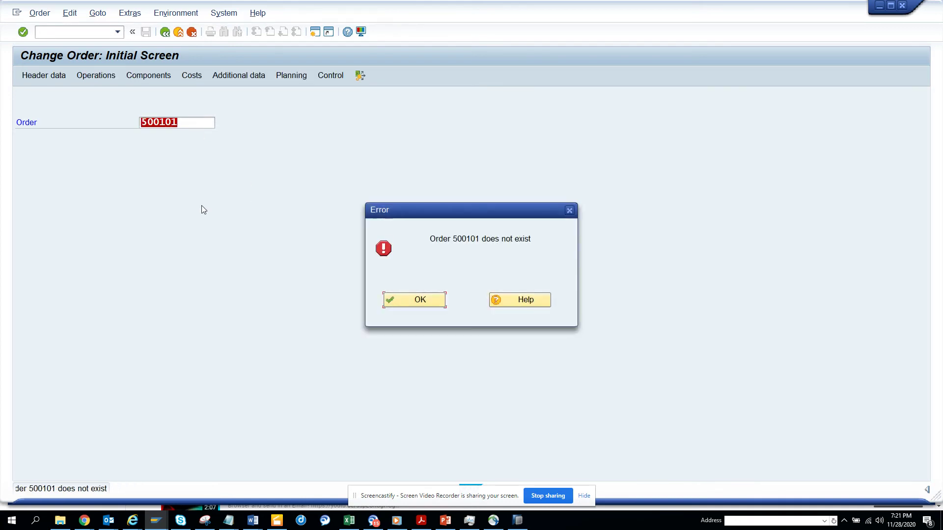
{"action": "left_click", "coordinate": [415, 300]}
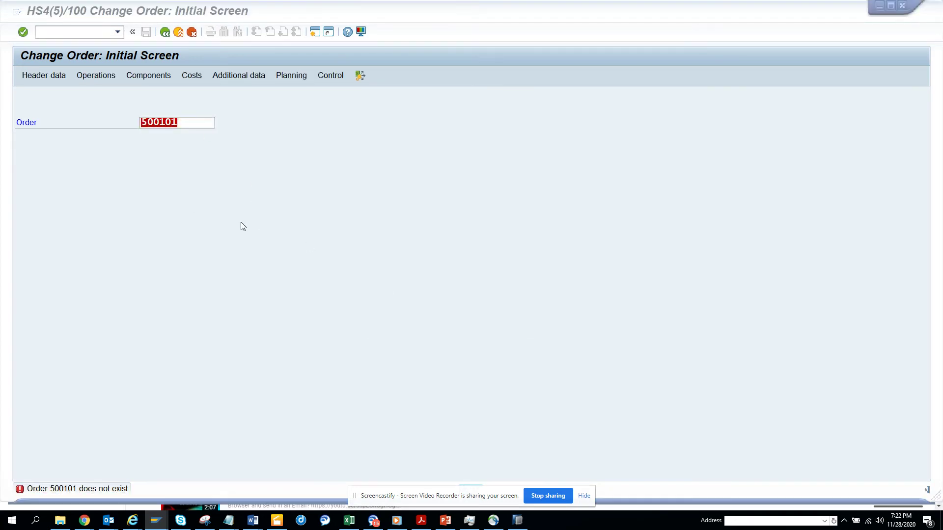
{"action": "key", "text": "alt+Tab"}
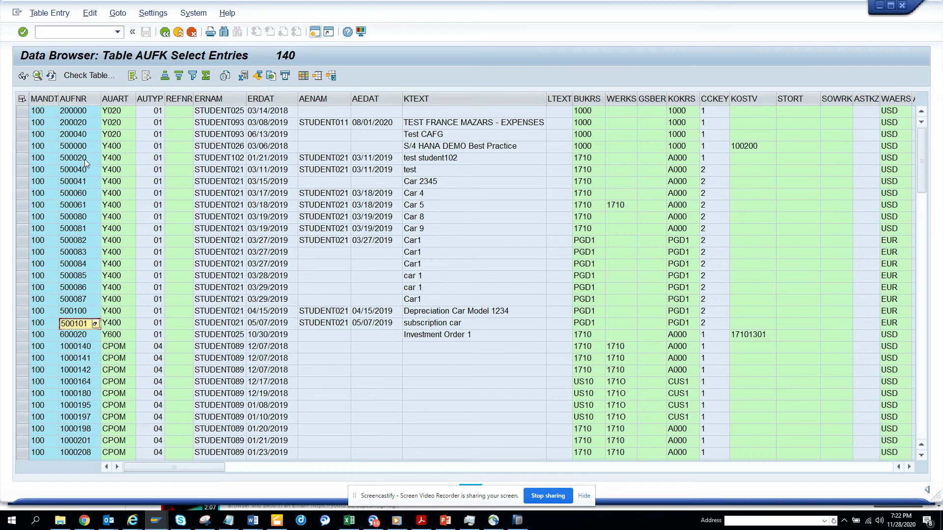
{"action": "left_click", "coordinate": [89, 138]}
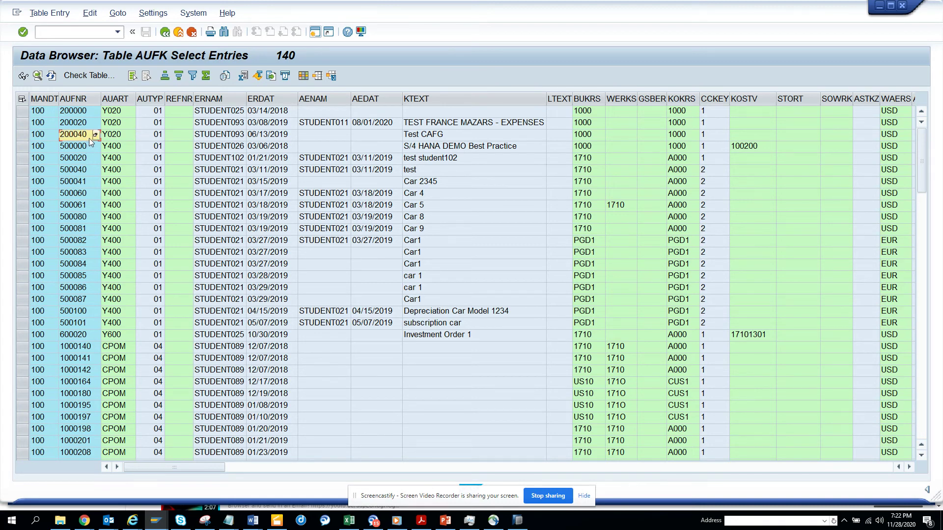
{"action": "key", "text": "alt+Tab"}
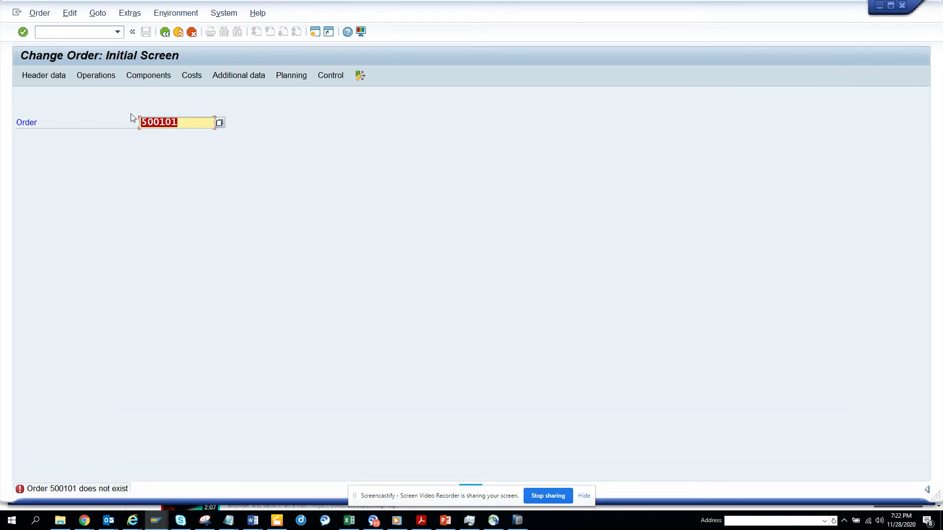
{"action": "type", "text": "200040"}
{"action": "key", "text": "Return"}
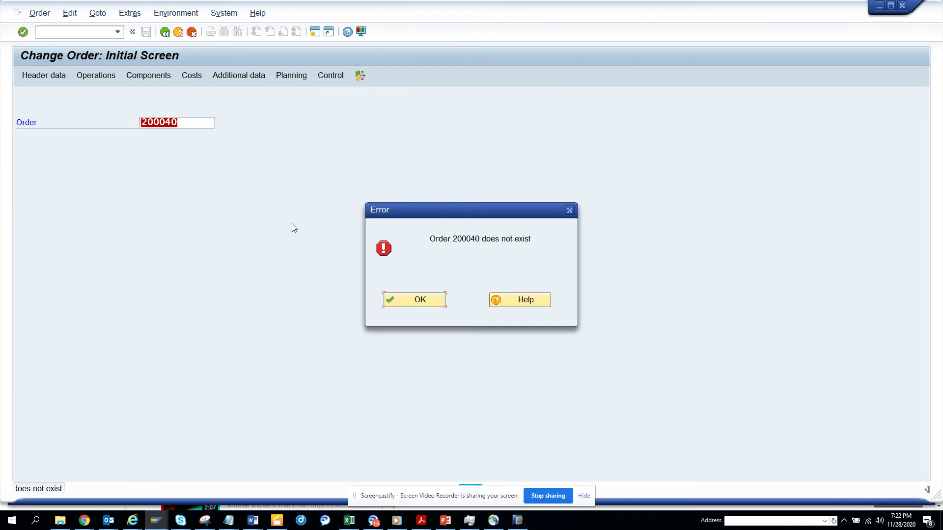
{"action": "left_click", "coordinate": [397, 304]}
Step: Copy order 4000145 from the AUFK list and open it in IW32 change mode
{"action": "key", "text": "alt+Tab"}
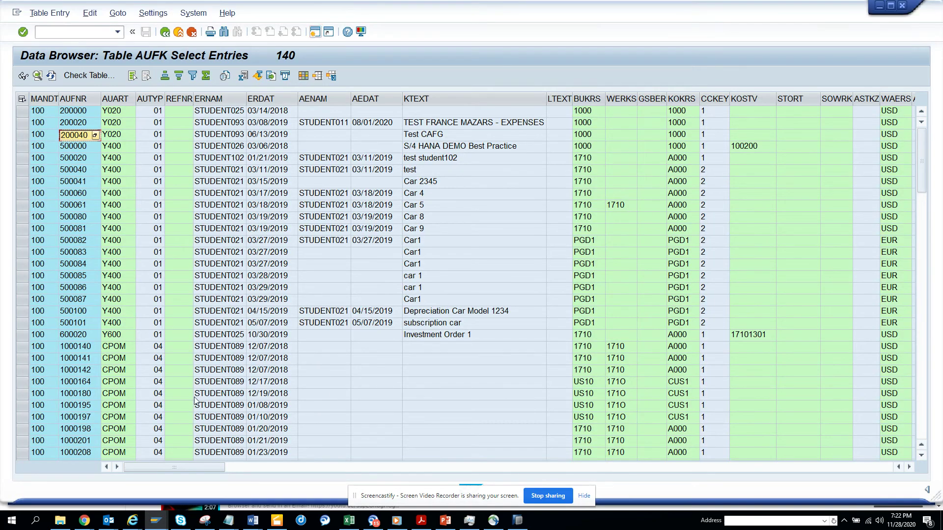
{"action": "left_click", "coordinate": [172, 395]}
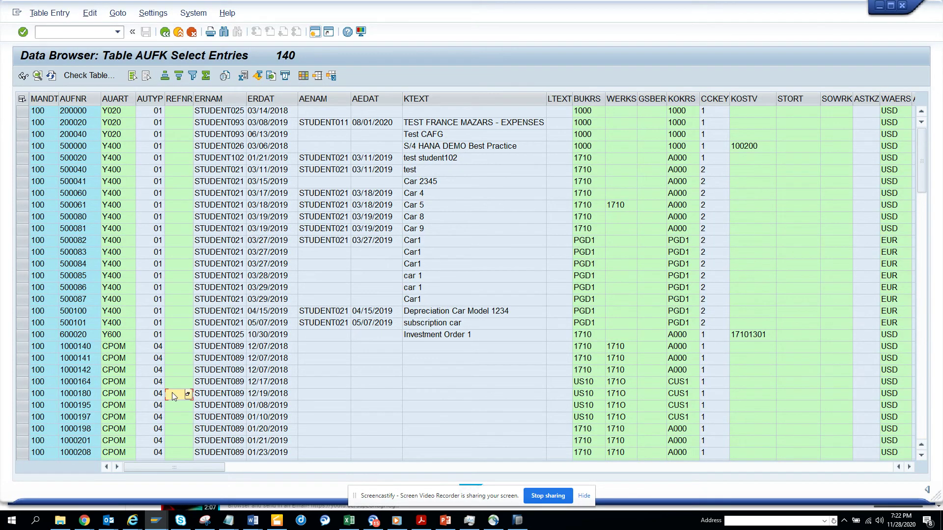
{"action": "scroll", "coordinate": [172, 393], "scroll_direction": "down", "scroll_amount": 10}
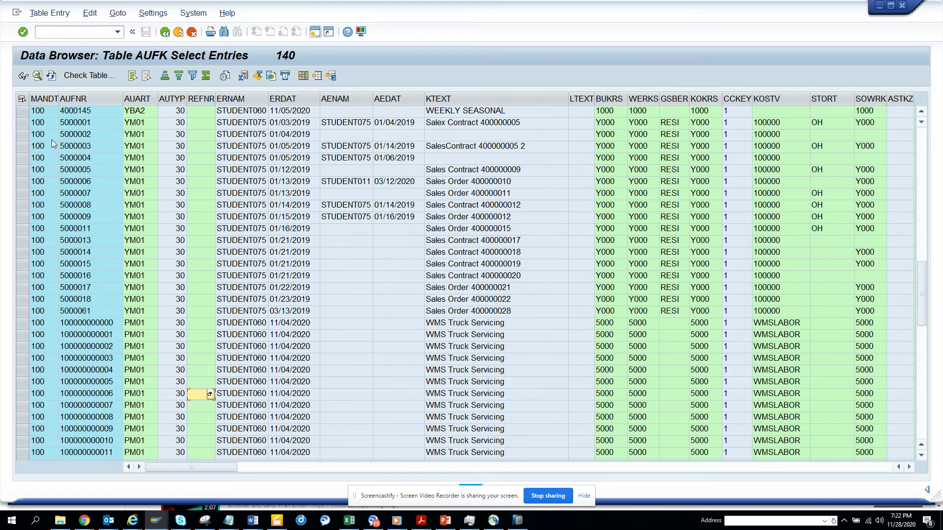
{"action": "left_click", "coordinate": [89, 112]}
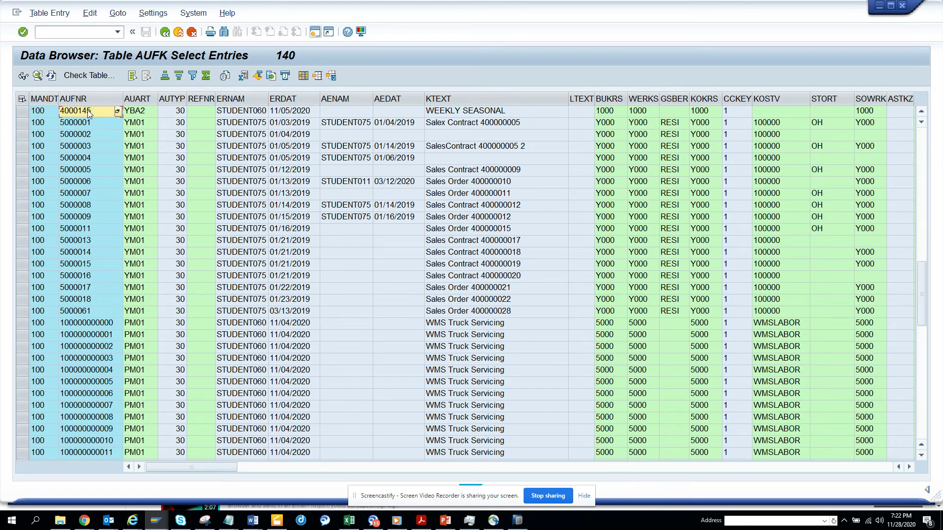
{"action": "key", "text": "ctrl+c"}
{"action": "key", "text": "alt+Tab"}
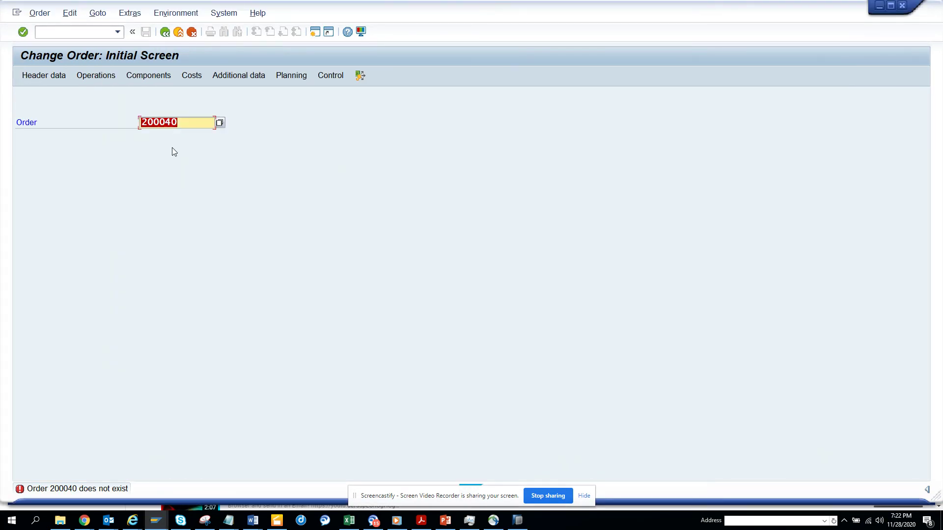
{"action": "key", "text": "ctrl+v"}
{"action": "key", "text": "Return"}
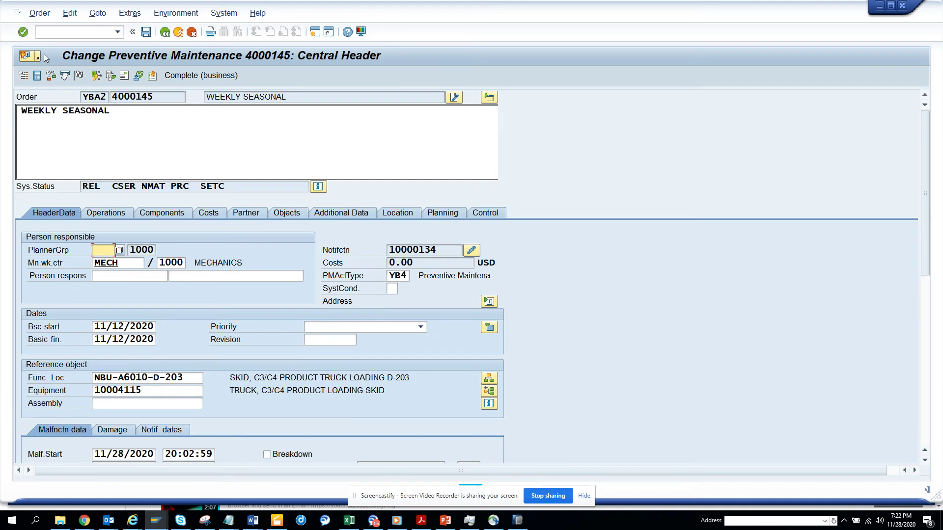
Step: Technically complete order 4000145 via Order > Functions > Complete, keeping the proposed reference date
{"action": "left_click", "coordinate": [39, 14]}
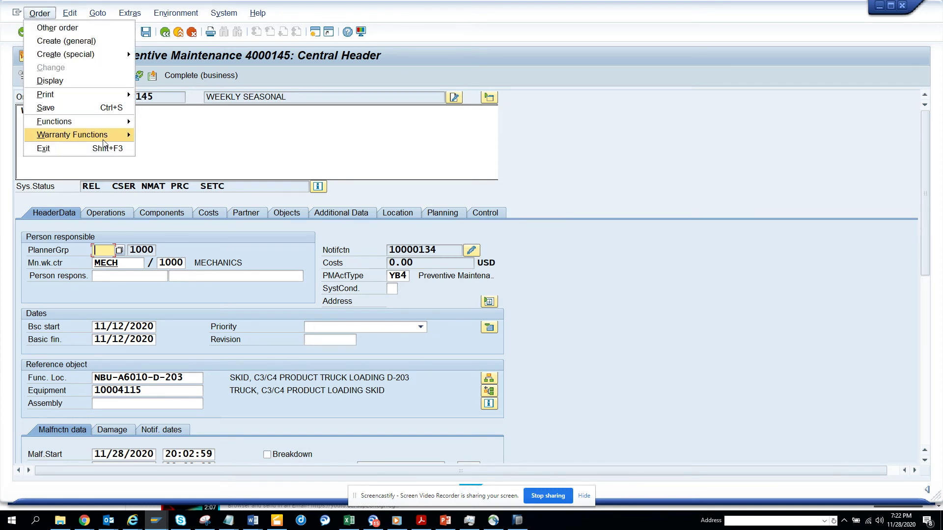
{"action": "mouse_move", "coordinate": [117, 123]}
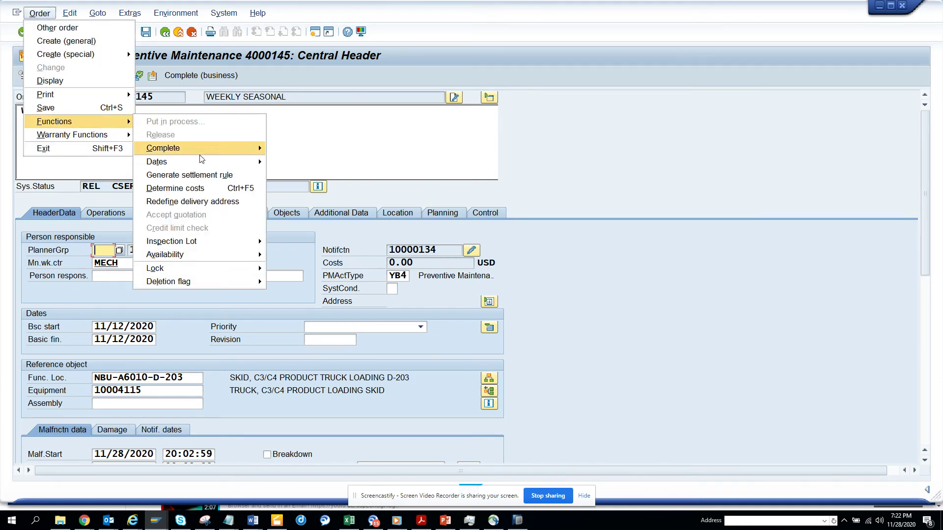
{"action": "mouse_move", "coordinate": [215, 150]}
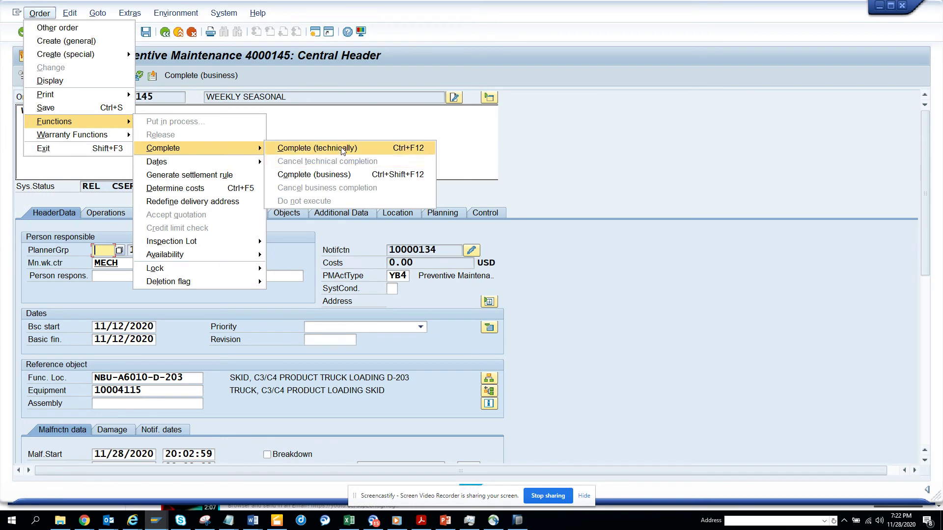
{"action": "left_click", "coordinate": [342, 151]}
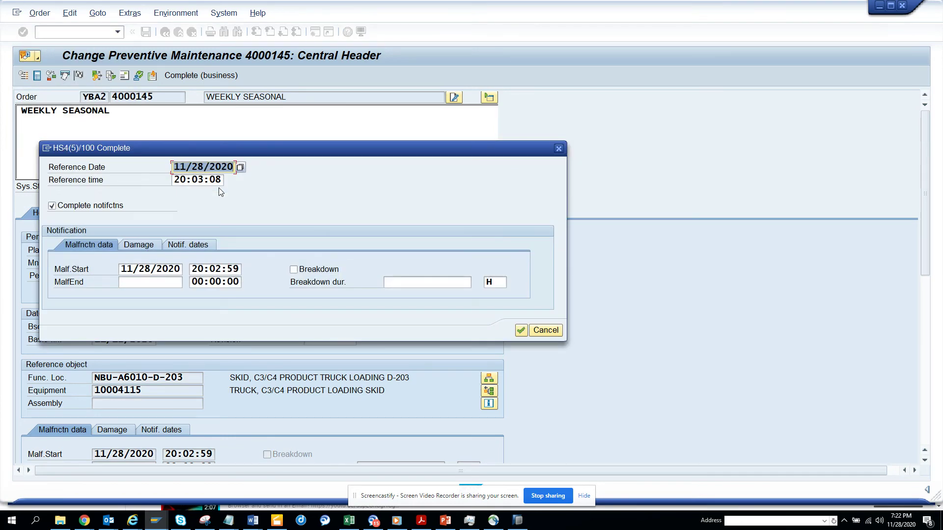
{"action": "left_click", "coordinate": [521, 330]}
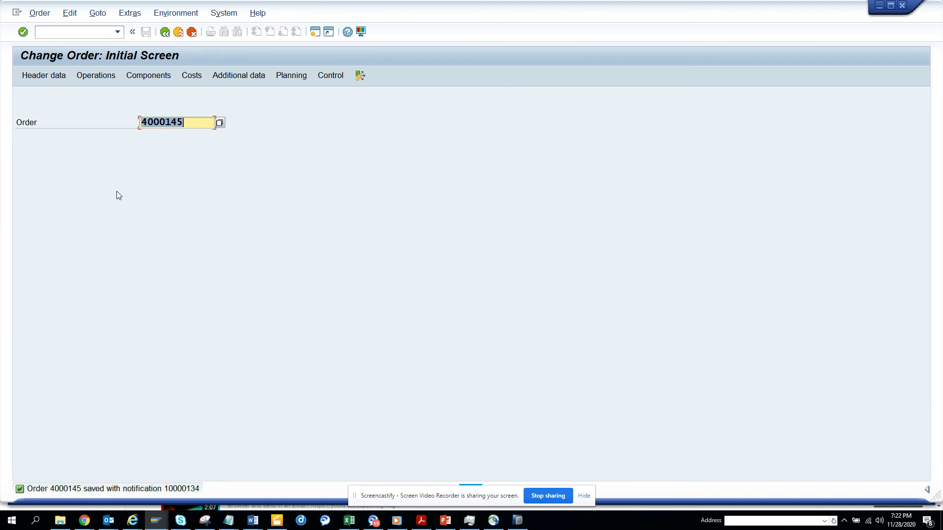
Step: Display order 4000145 in read-only mode
{"action": "left_click", "coordinate": [41, 13]}
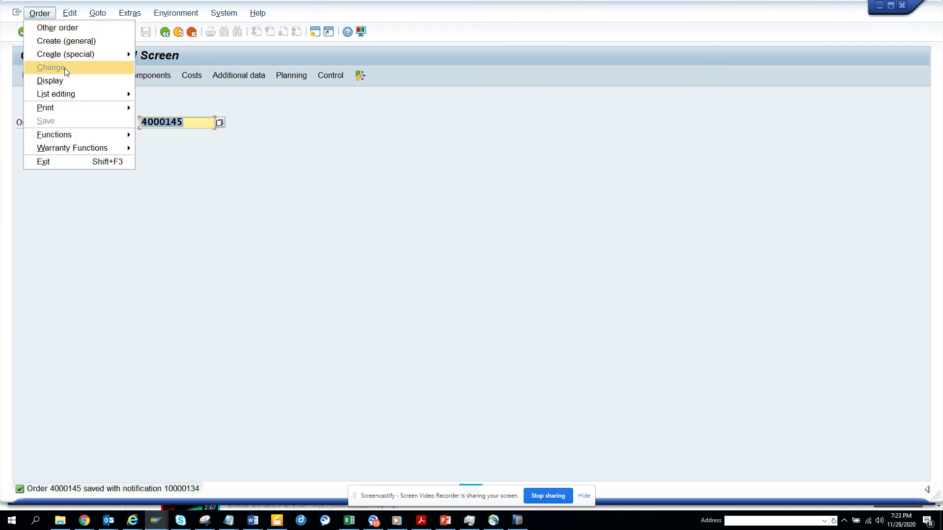
{"action": "left_click", "coordinate": [50, 81]}
{"action": "key", "text": "Return"}
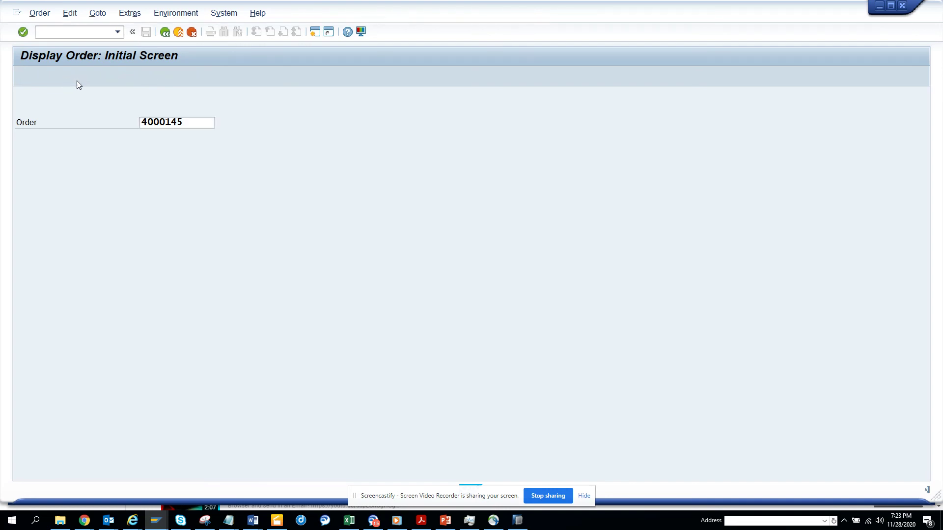
Step: Check the workflow overview's 'Workorder 4000145 has been TECOd' step, then open a new GUI window
{"action": "left_click", "coordinate": [37, 57]}
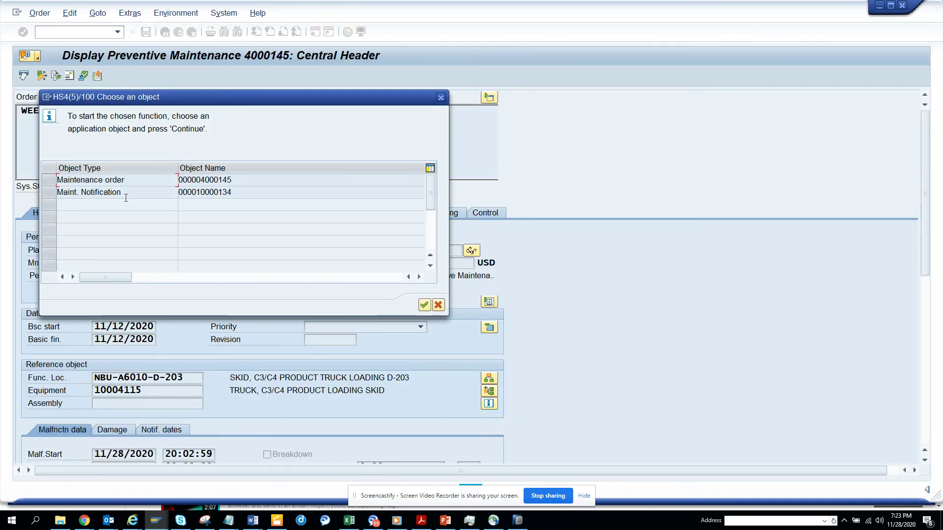
{"action": "double_click", "coordinate": [162, 181]}
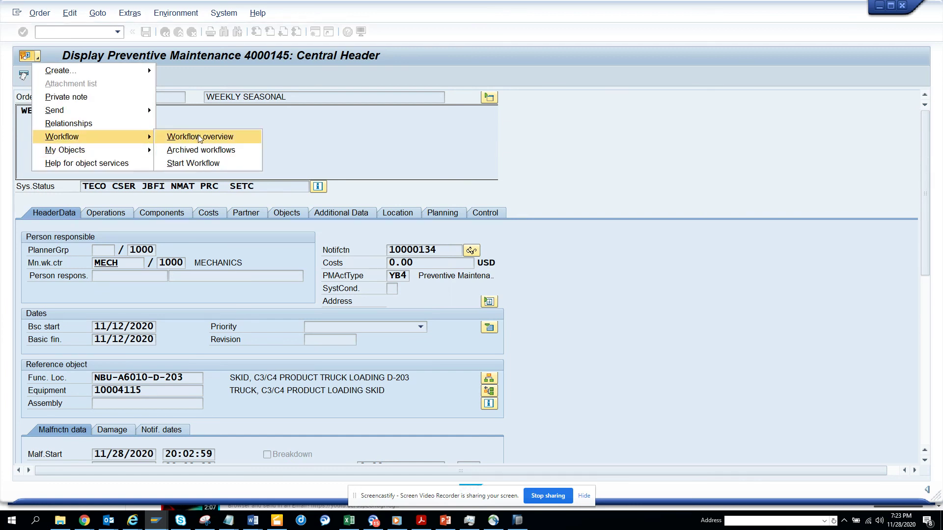
{"action": "left_click", "coordinate": [172, 137]}
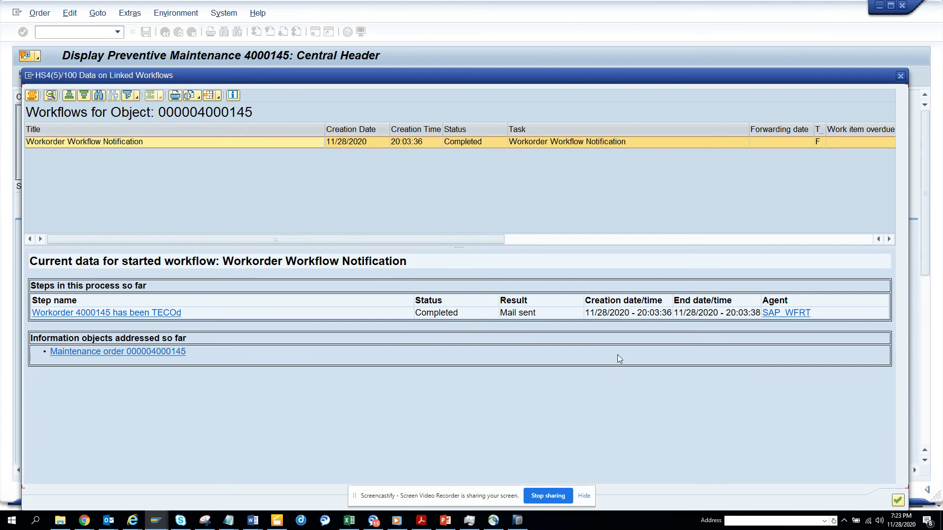
{"action": "triple_click", "coordinate": [124, 319]}
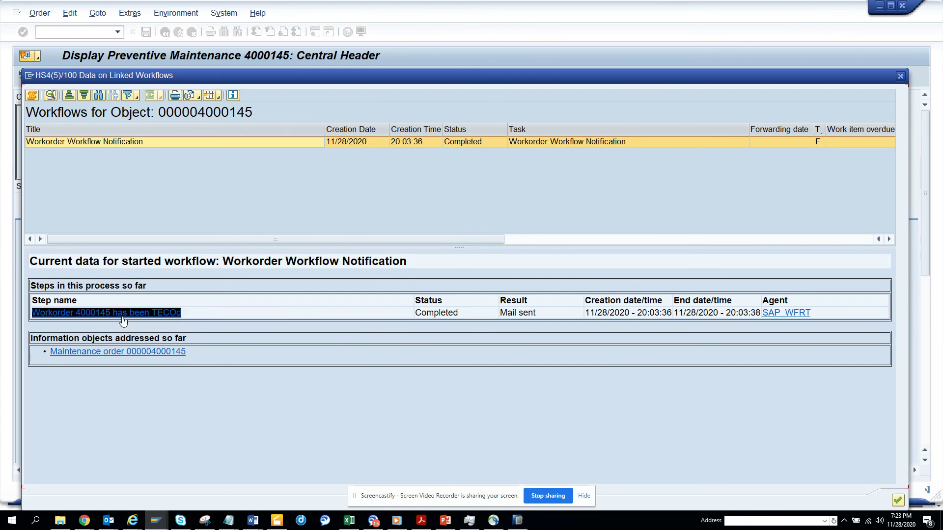
{"action": "left_click", "coordinate": [29, 75]}
{"action": "left_click", "coordinate": [57, 119]}
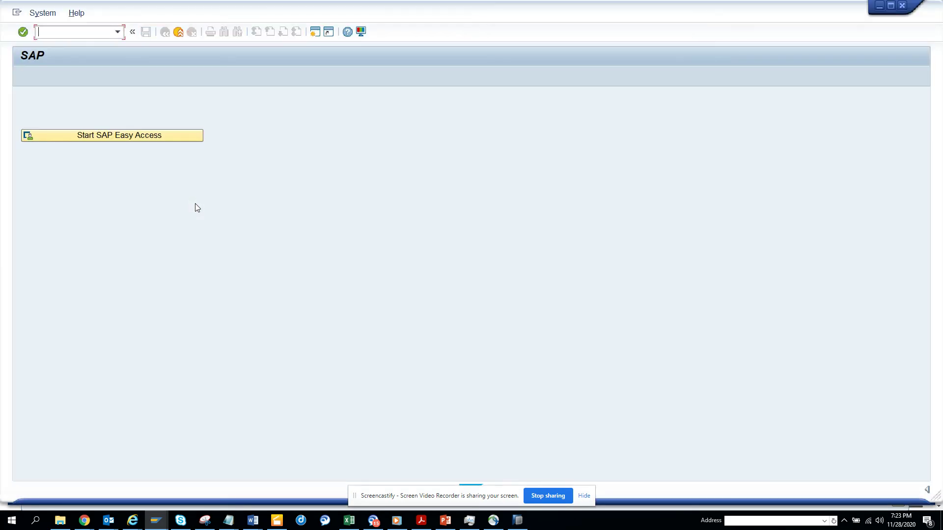
Step: In SOST, display the 'Workorder 4000145 has been TECOd' send request and highlight its body
{"action": "type", "text": "sost"}
{"action": "key", "text": "Return"}
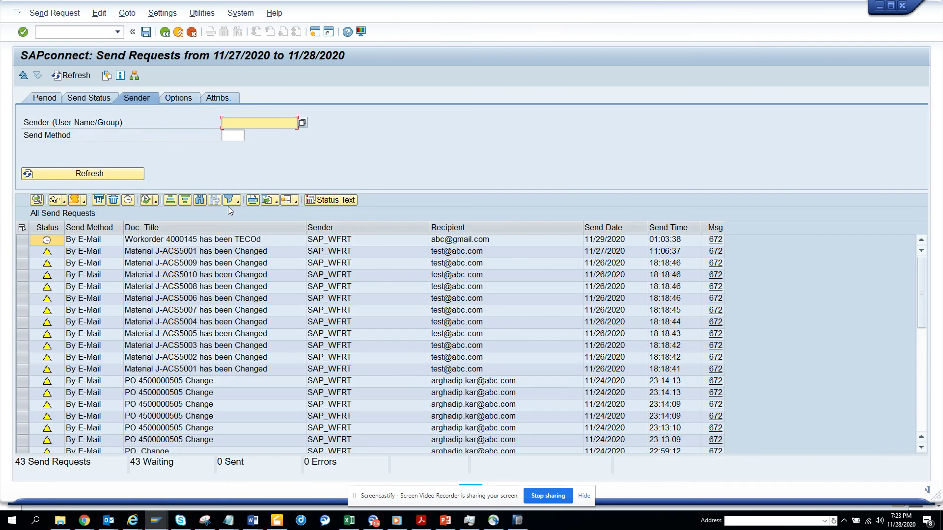
{"action": "left_click", "coordinate": [23, 239]}
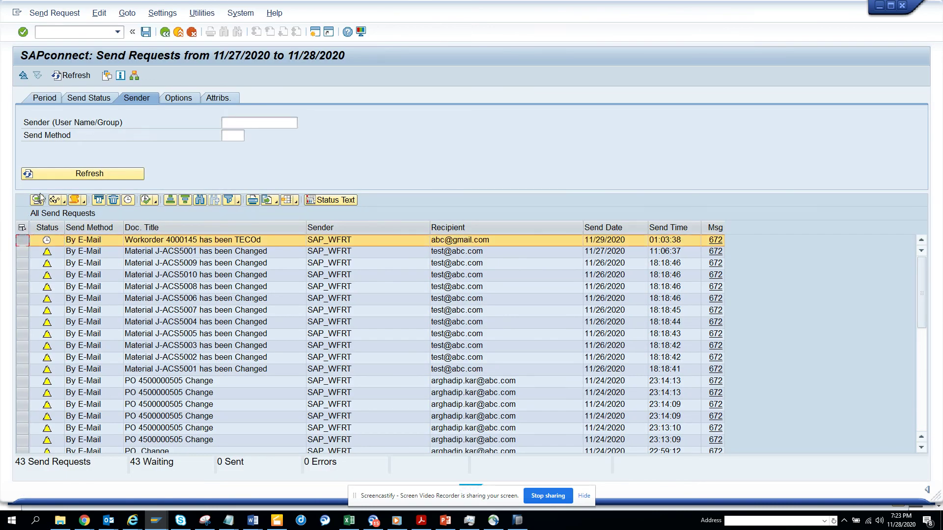
{"action": "left_click", "coordinate": [55, 199]}
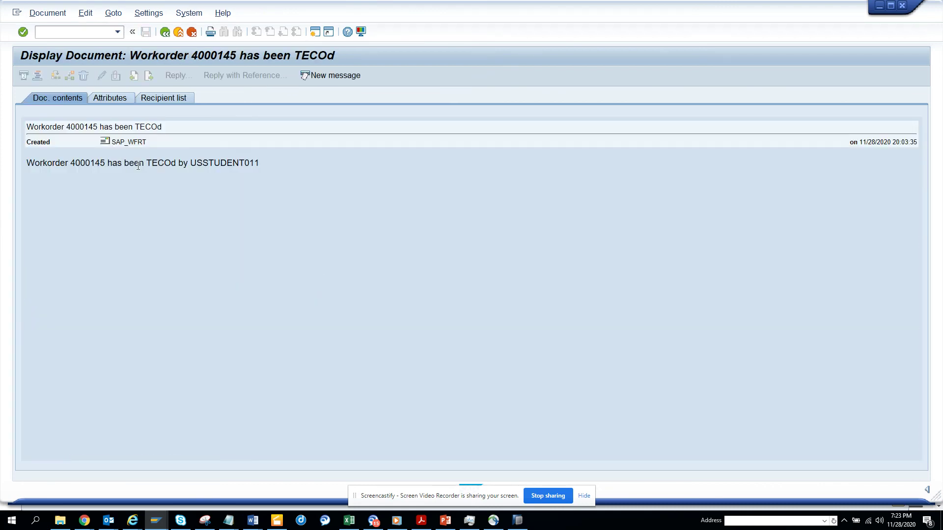
{"action": "left_click_drag", "start_coordinate": [265, 167], "coordinate": [63, 161]}
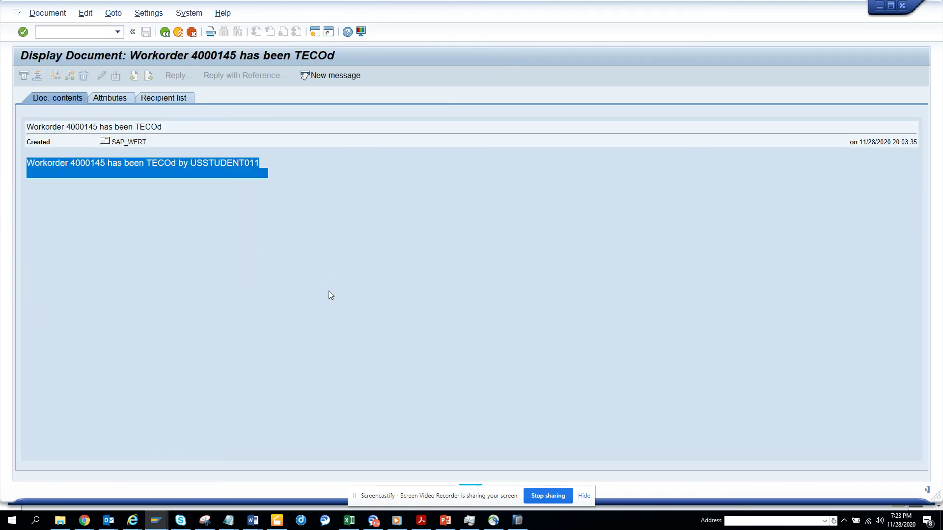